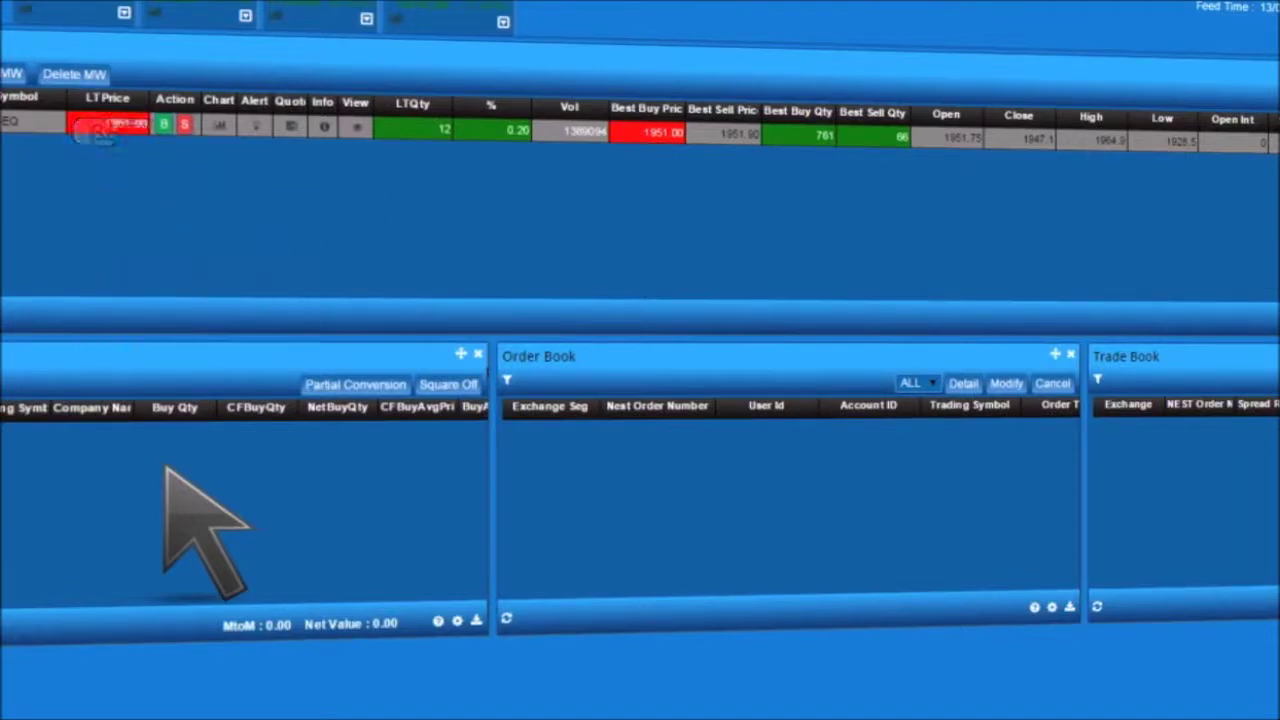
# Buy 2 INFY-EQ shares with INTRADAY product at a 1950 limit price and acknowledge the order number.
pyautogui.click(164, 124)
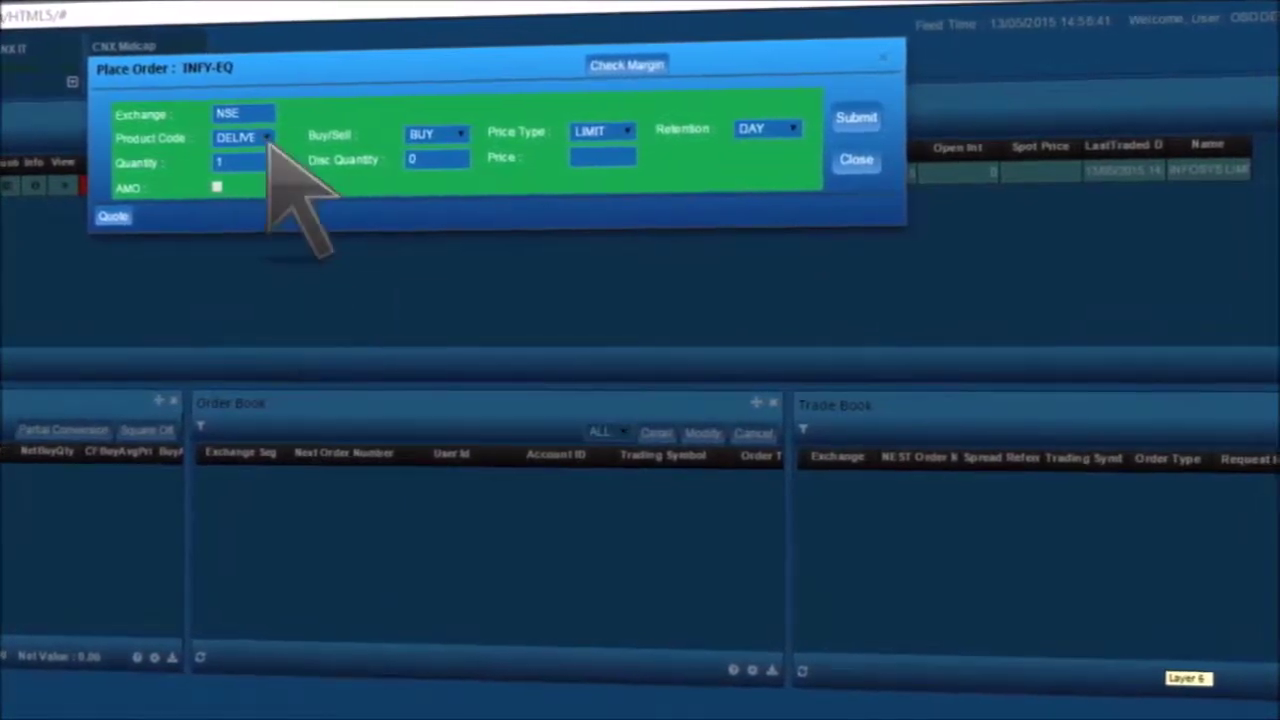
pyautogui.click(266, 138)
pyautogui.click(255, 176)
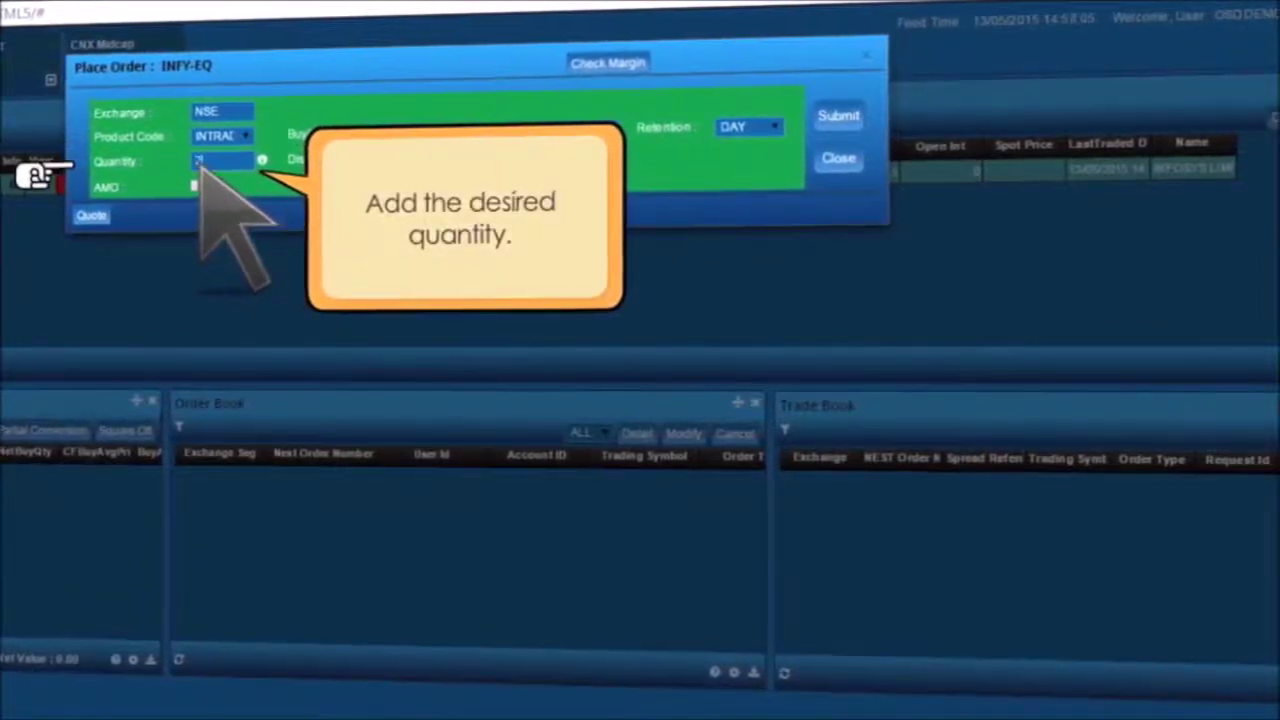
pyautogui.write('21950')
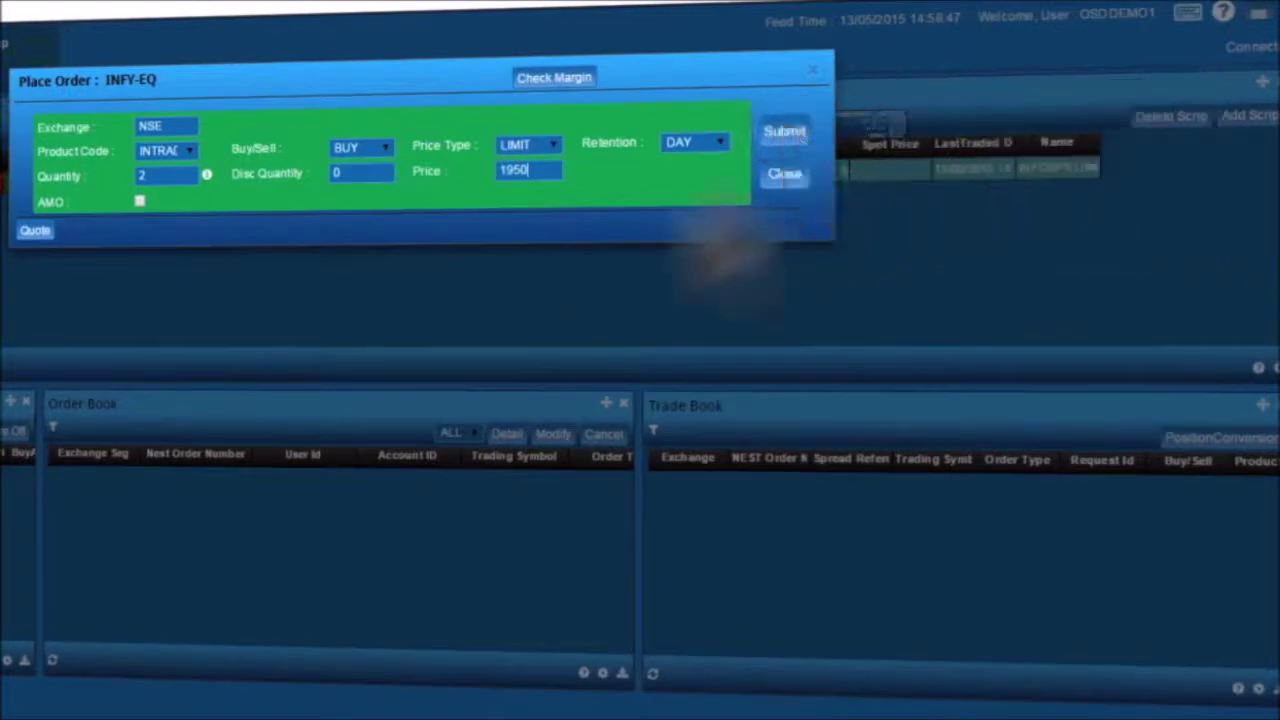
pyautogui.click(790, 130)
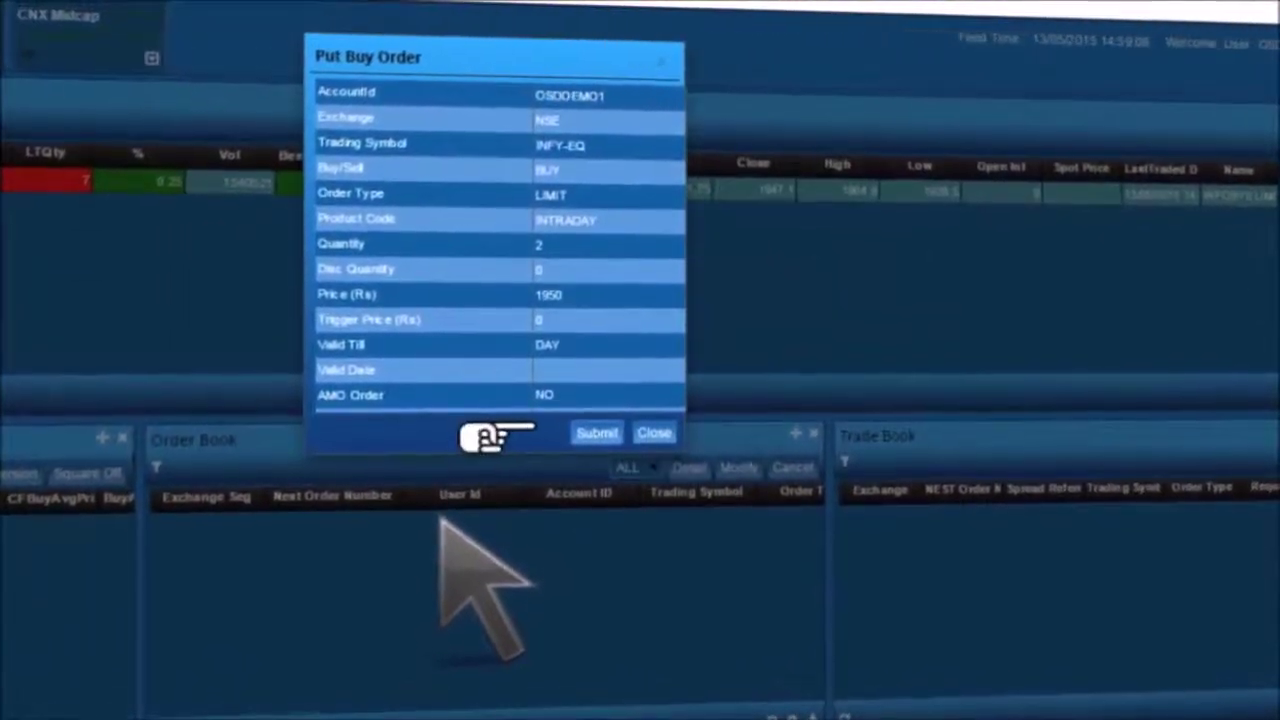
pyautogui.click(600, 443)
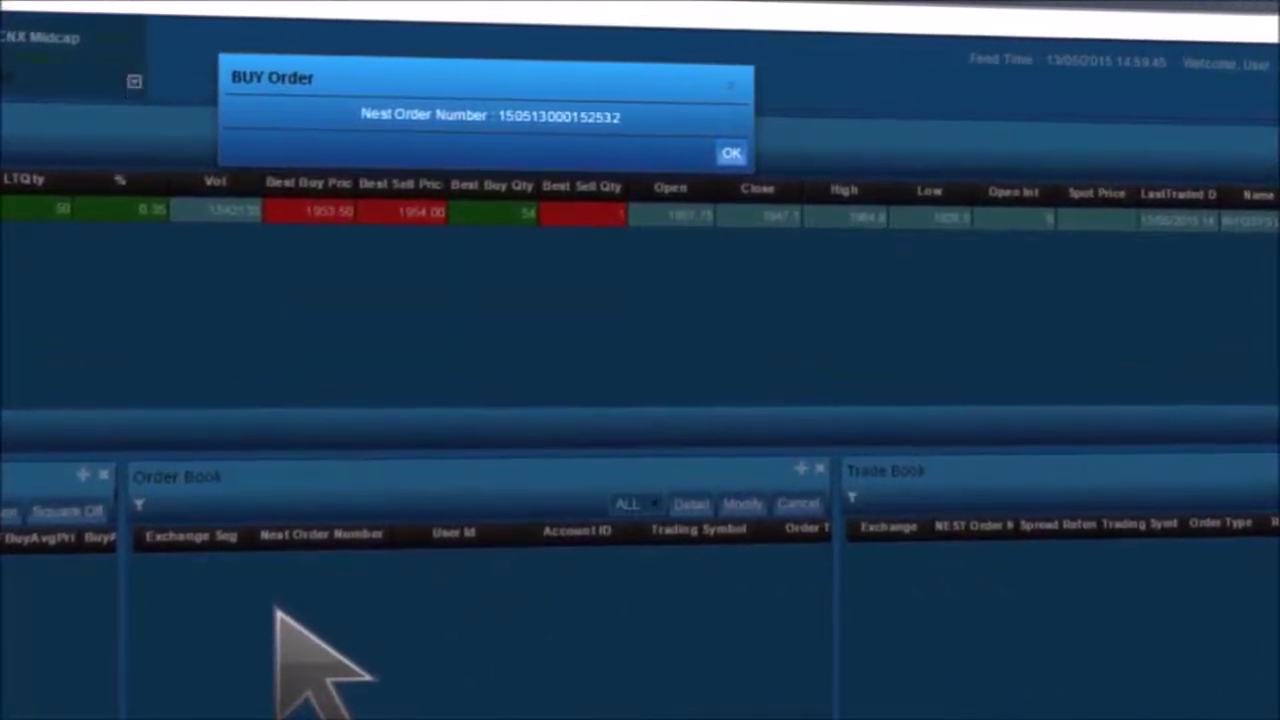
pyautogui.click(730, 155)
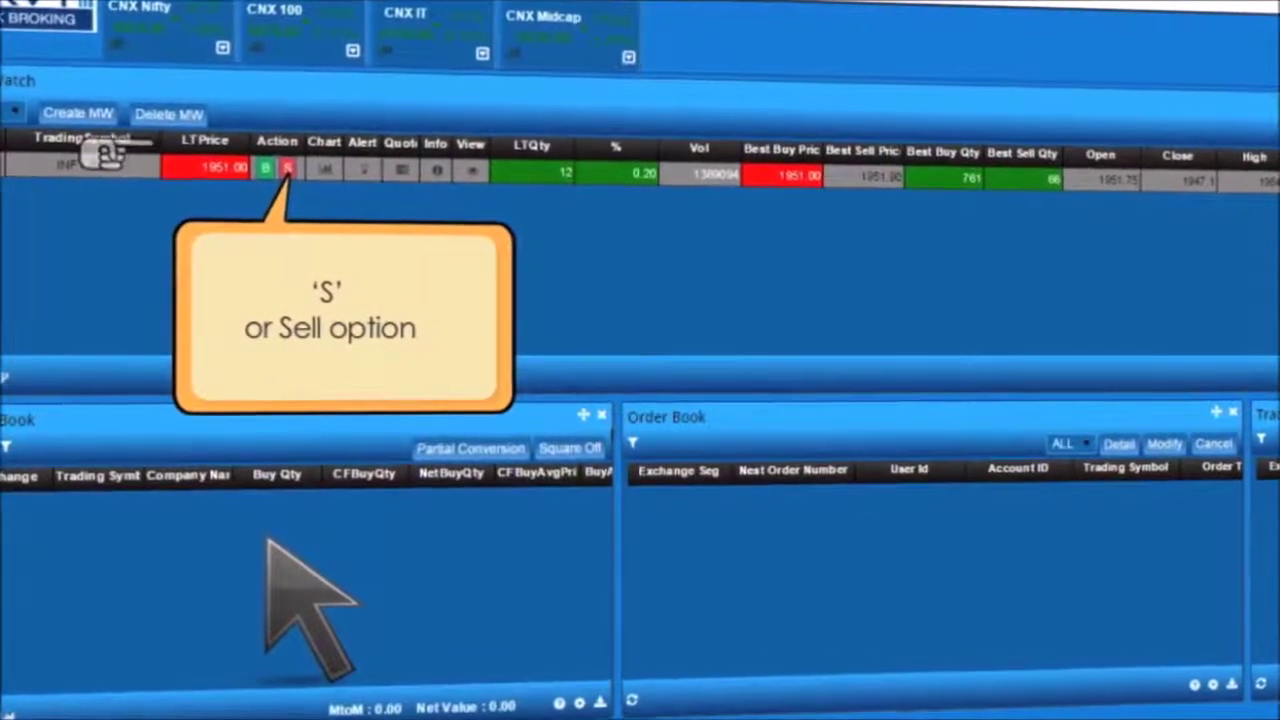
# Sell 1 INFY-EQ share intraday at a 1960 limit price and acknowledge the order number.
pyautogui.click(284, 166)
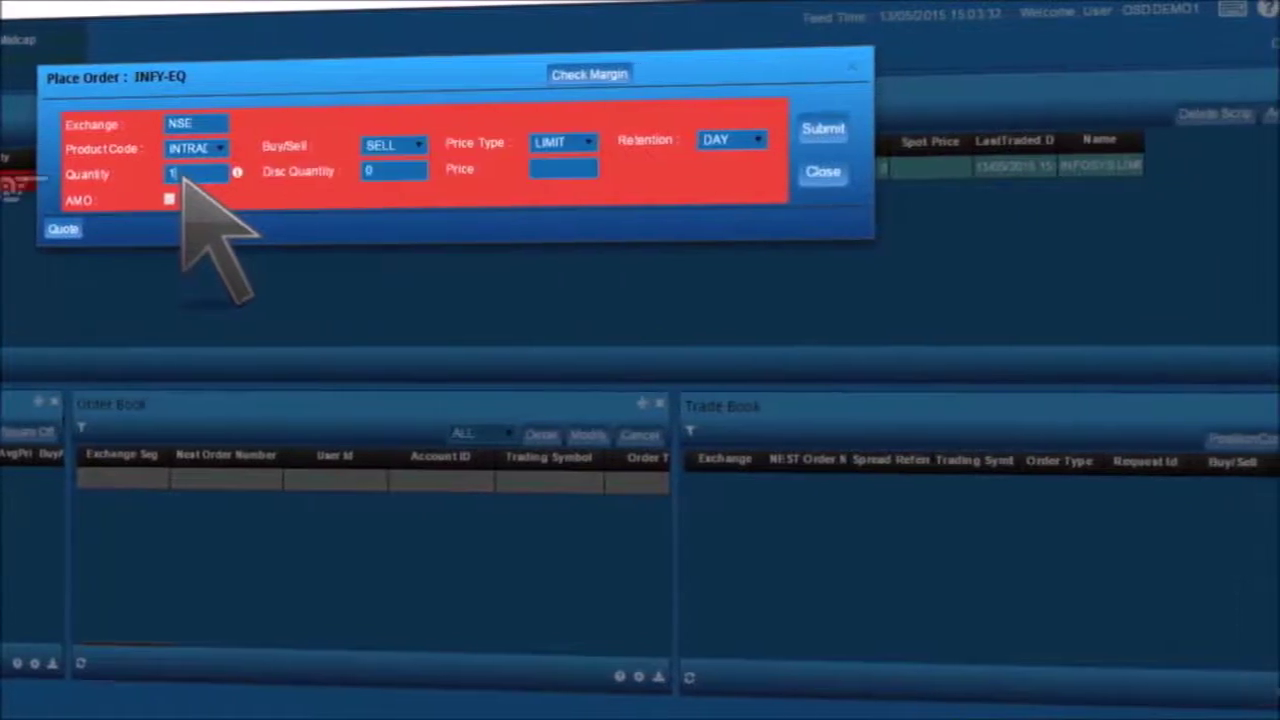
pyautogui.click(570, 168)
pyautogui.write('1960')
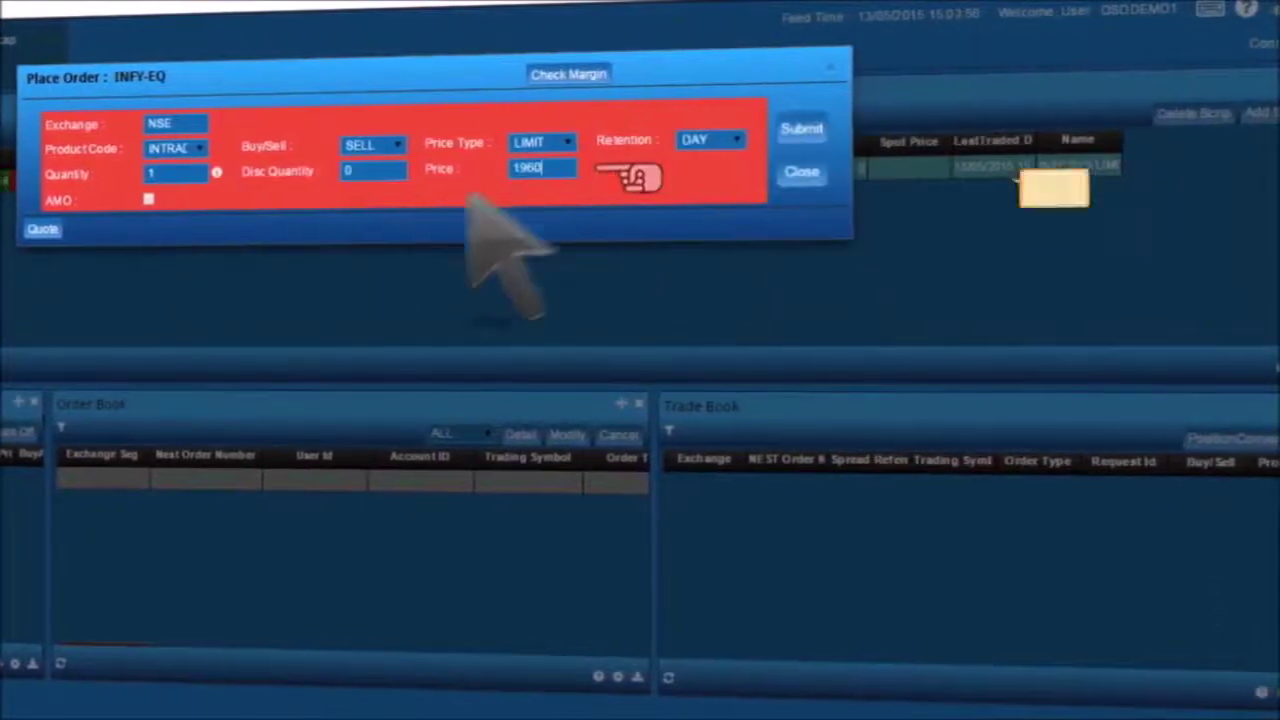
pyautogui.click(797, 130)
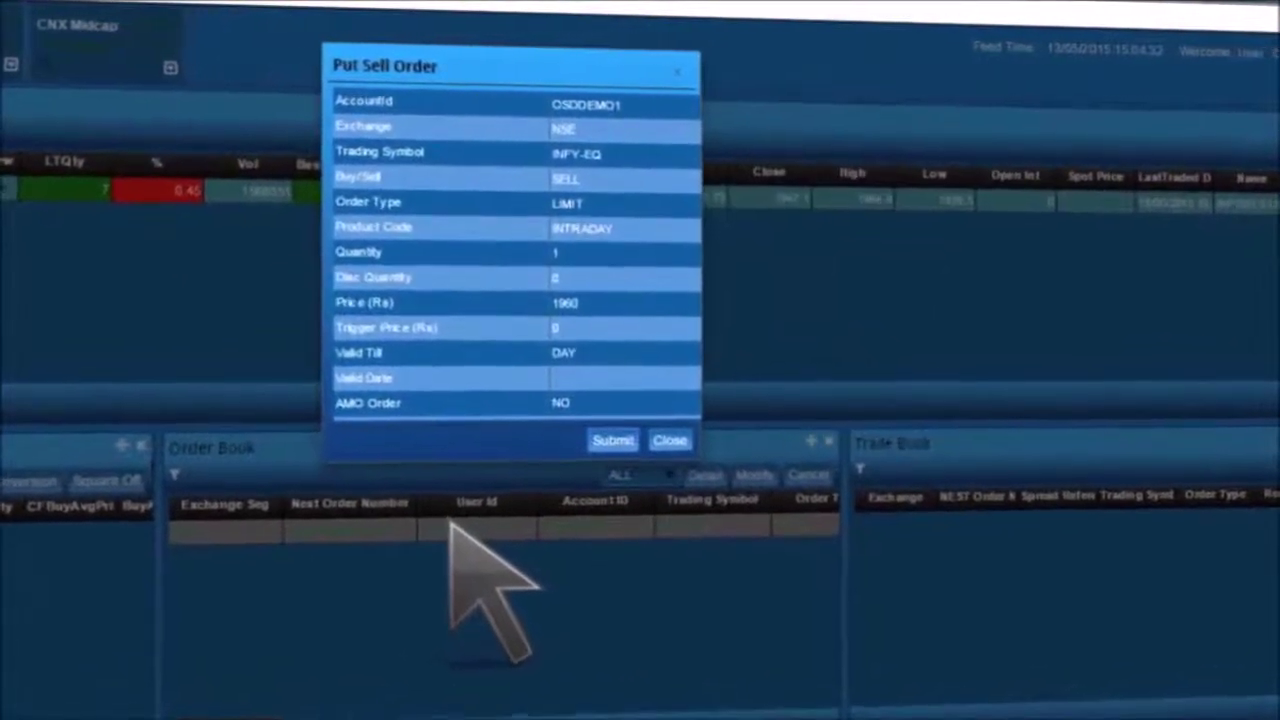
pyautogui.click(612, 453)
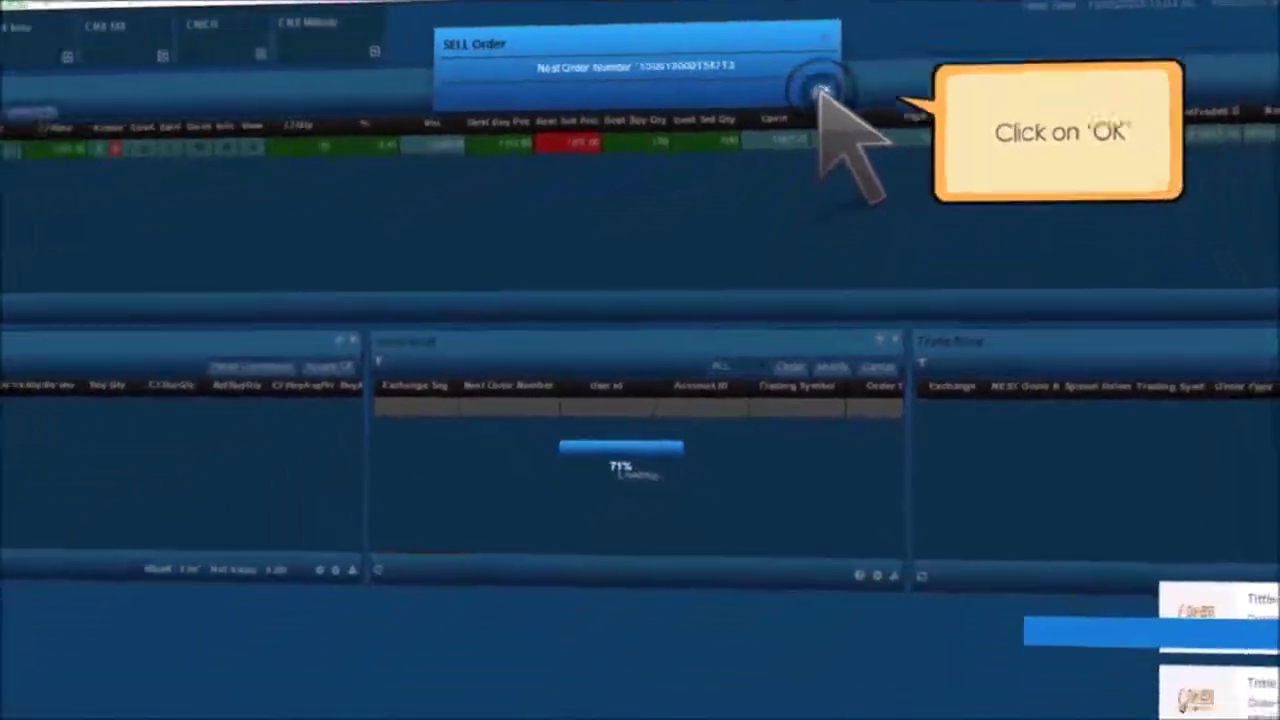
pyautogui.click(777, 143)
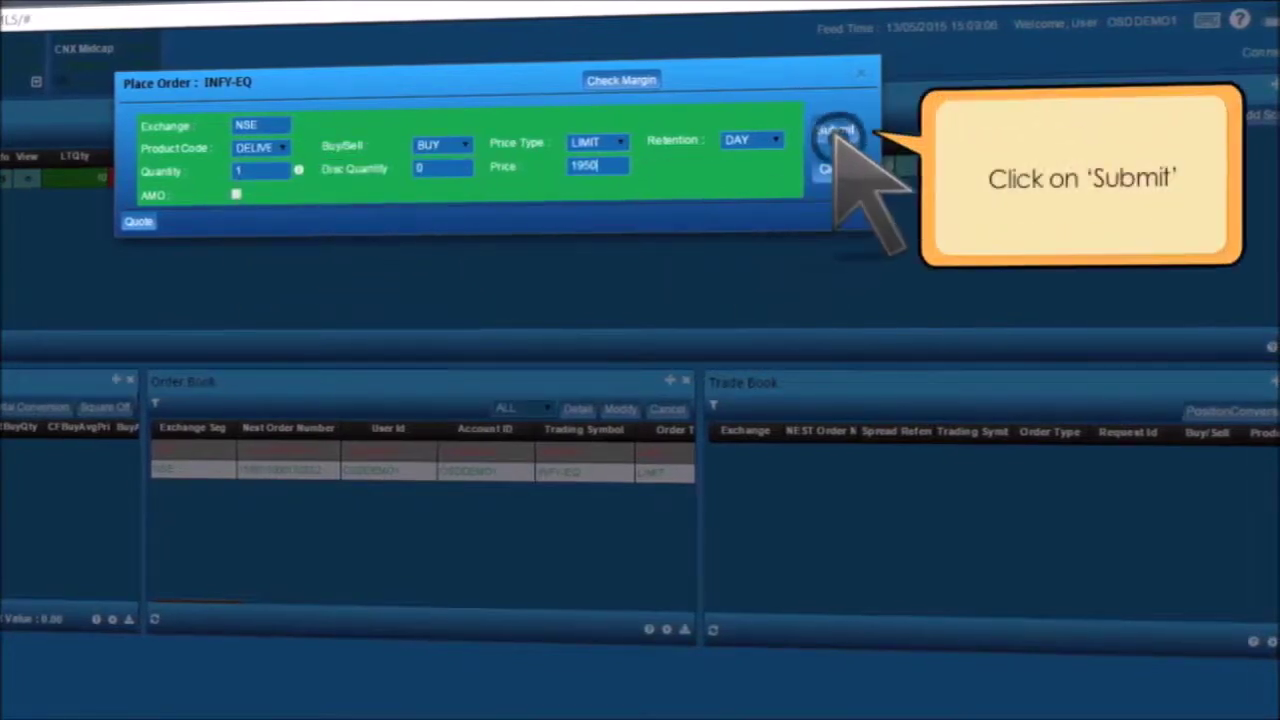
# Submit and confirm the DELIVERY limit buy of 1 INFY-EQ share at 1950.
pyautogui.click(835, 131)
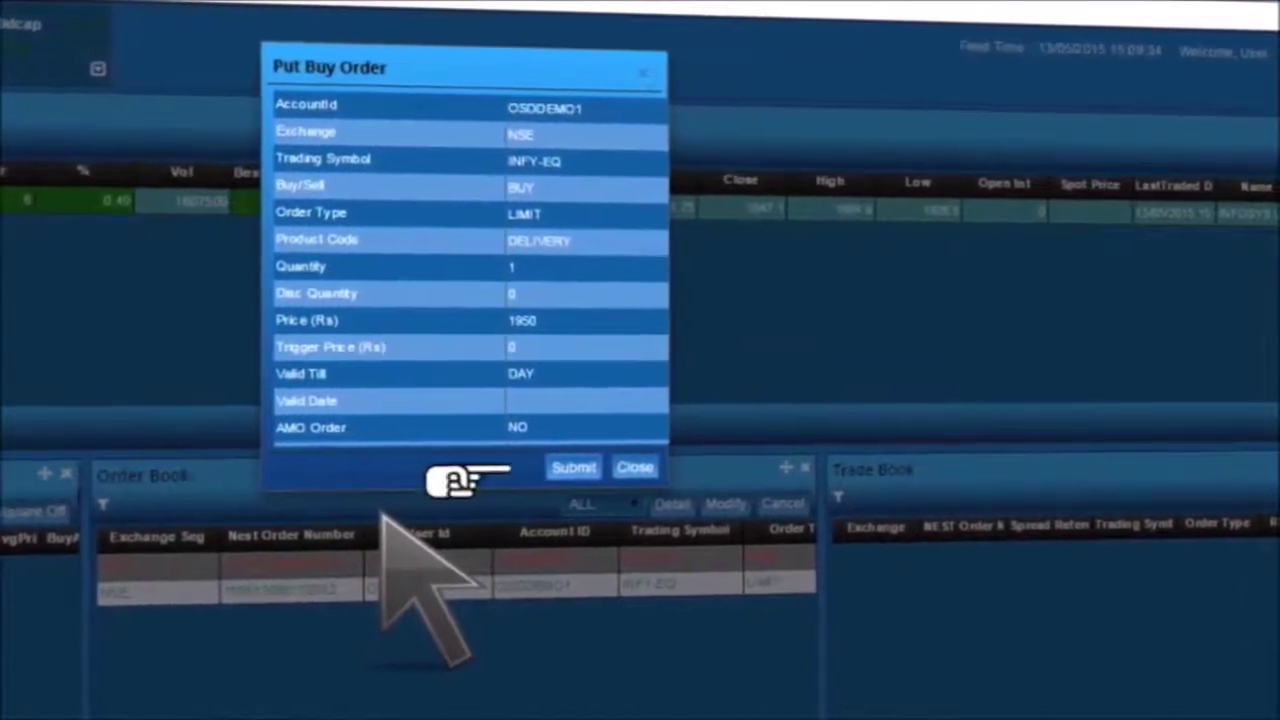
pyautogui.click(568, 467)
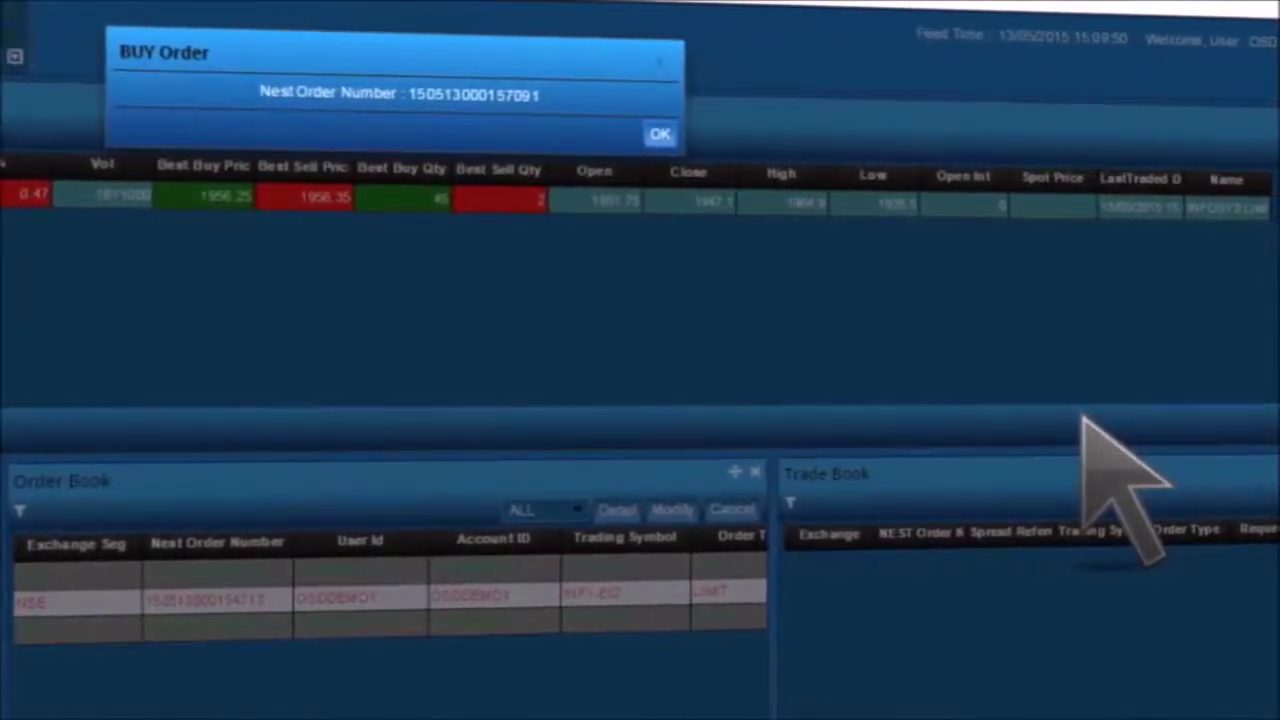
pyautogui.click(657, 134)
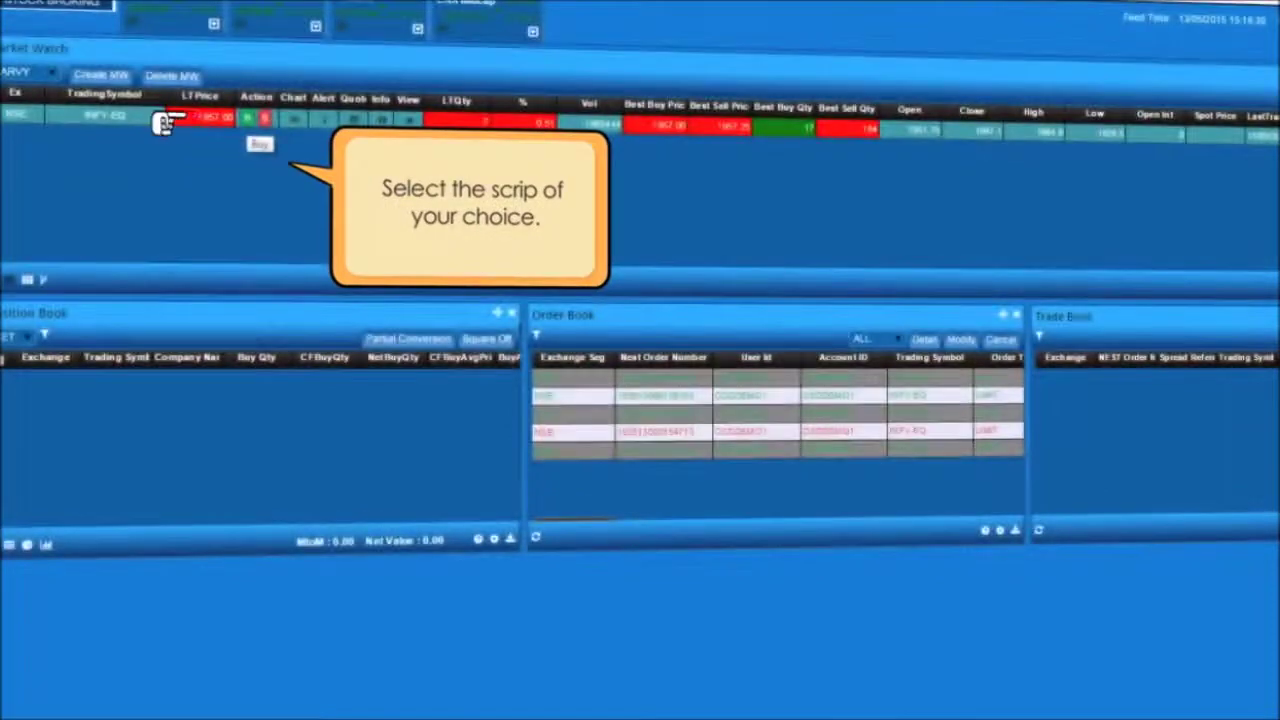
# Buy 1 INFY-EQ share as a DELIVERY MARKET order with 2% market protection.
pyautogui.click(250, 117)
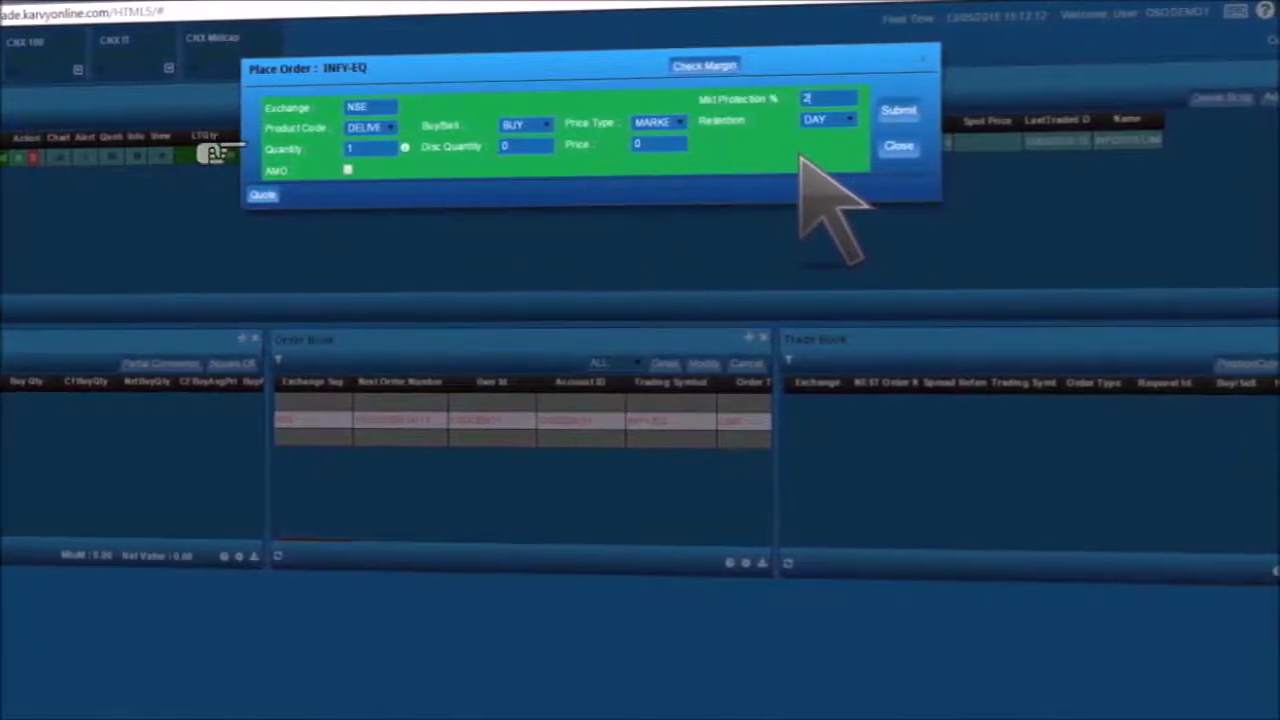
pyautogui.click(890, 112)
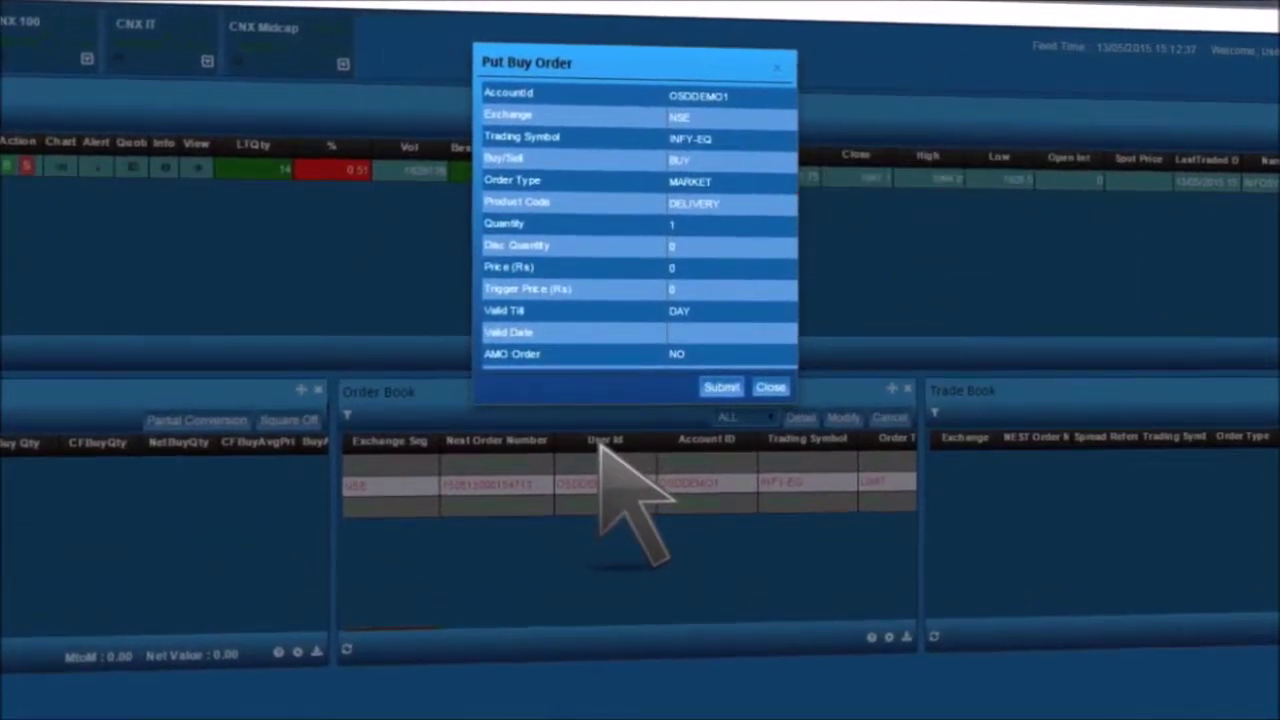
pyautogui.click(722, 388)
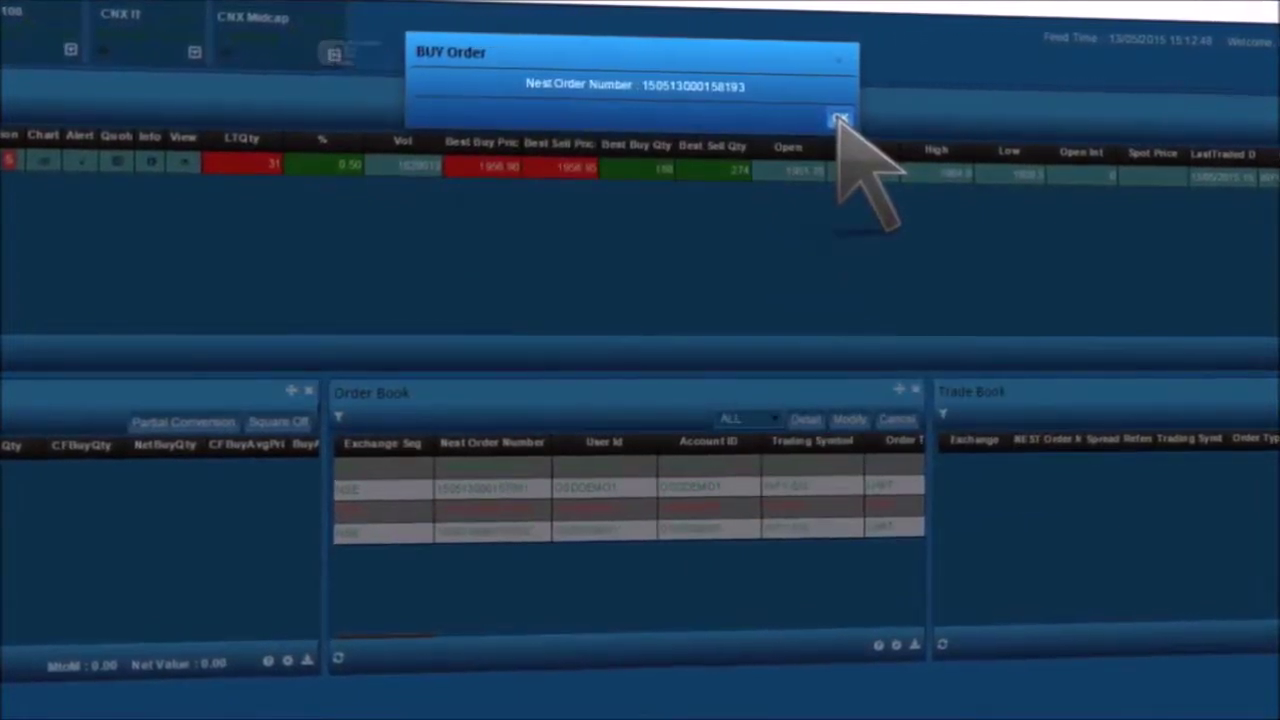
pyautogui.click(840, 118)
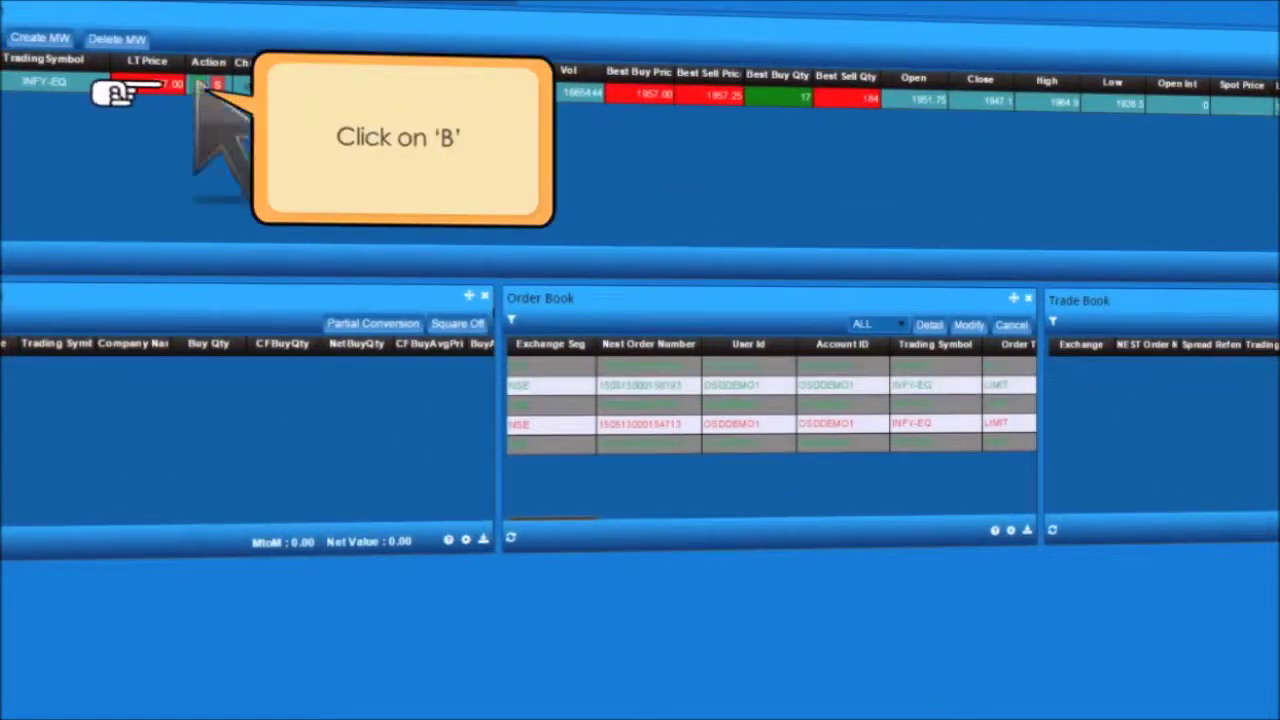
# Buy 1 INFY-EQ share as a DELIVERY SL-L order, price 1960, trigger 1958.
pyautogui.click(200, 84)
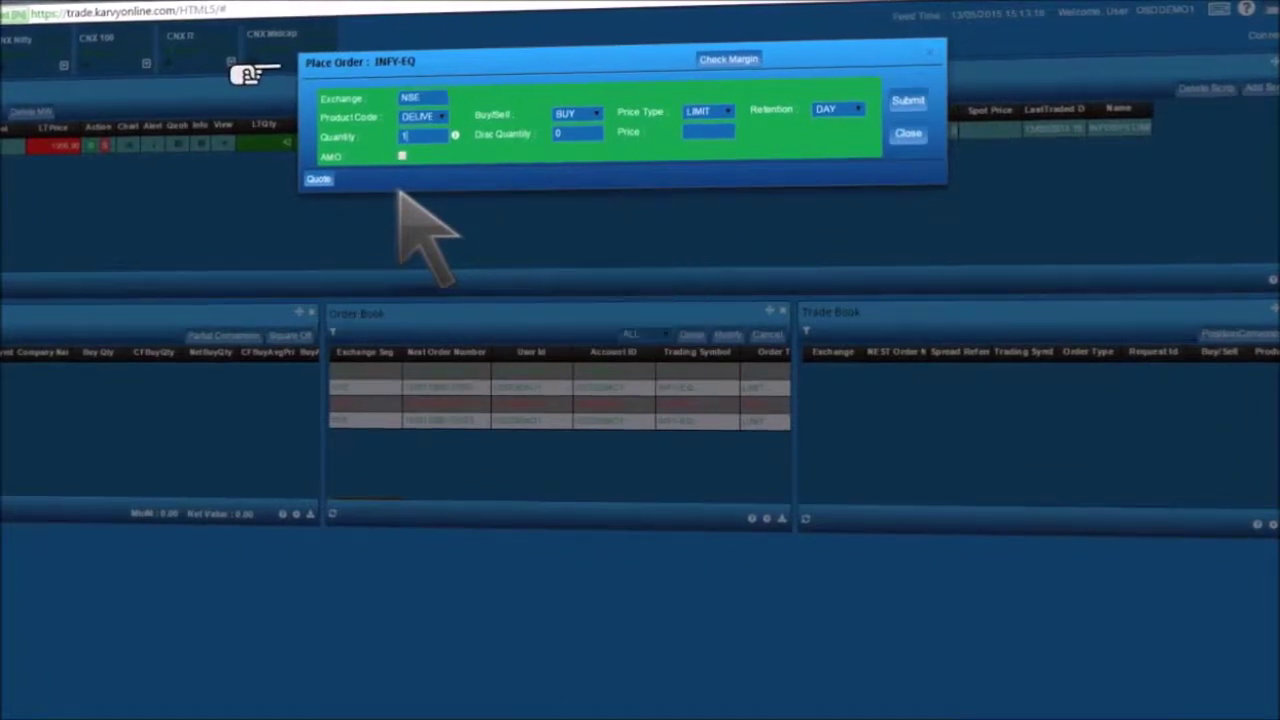
pyautogui.click(441, 116)
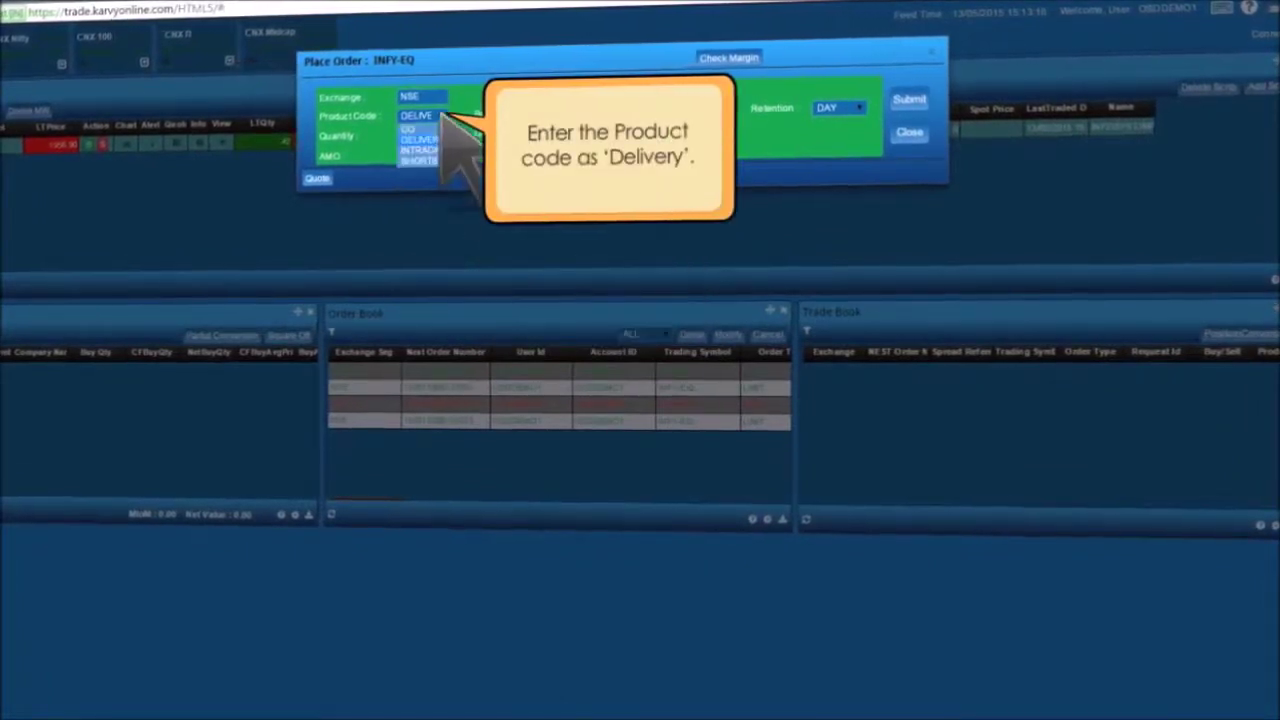
pyautogui.click(422, 139)
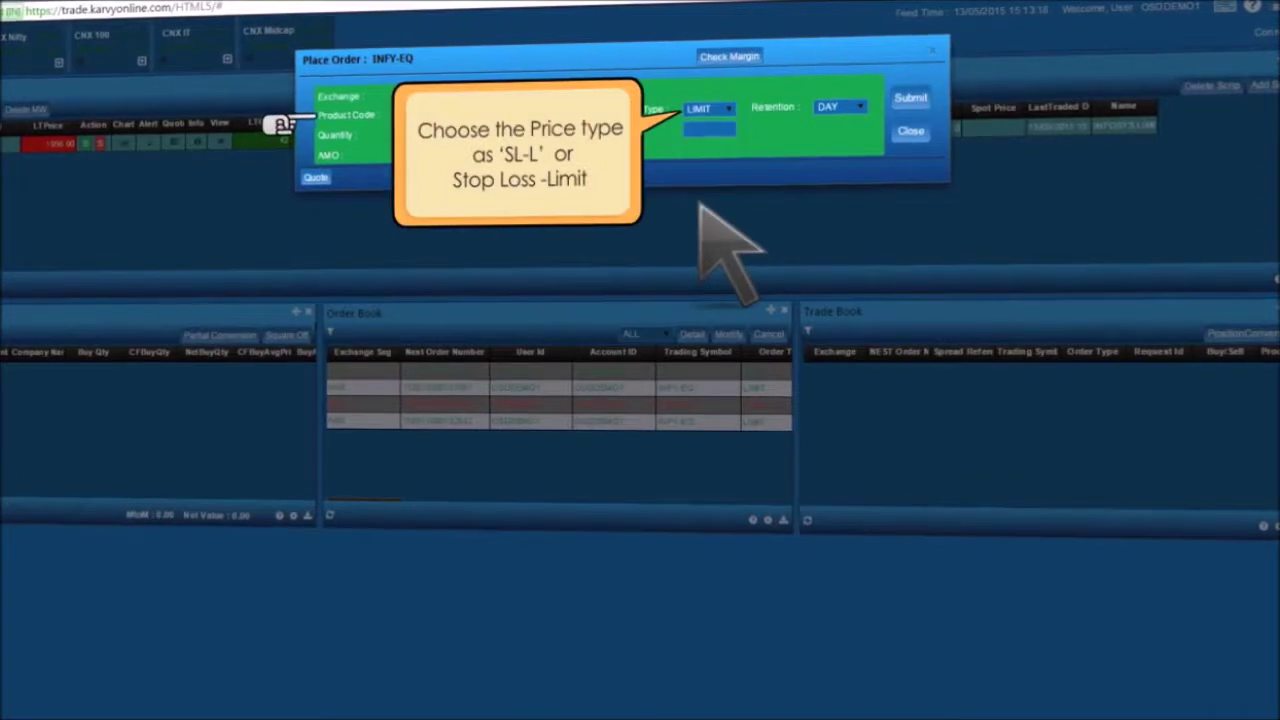
pyautogui.click(712, 109)
pyautogui.click(725, 140)
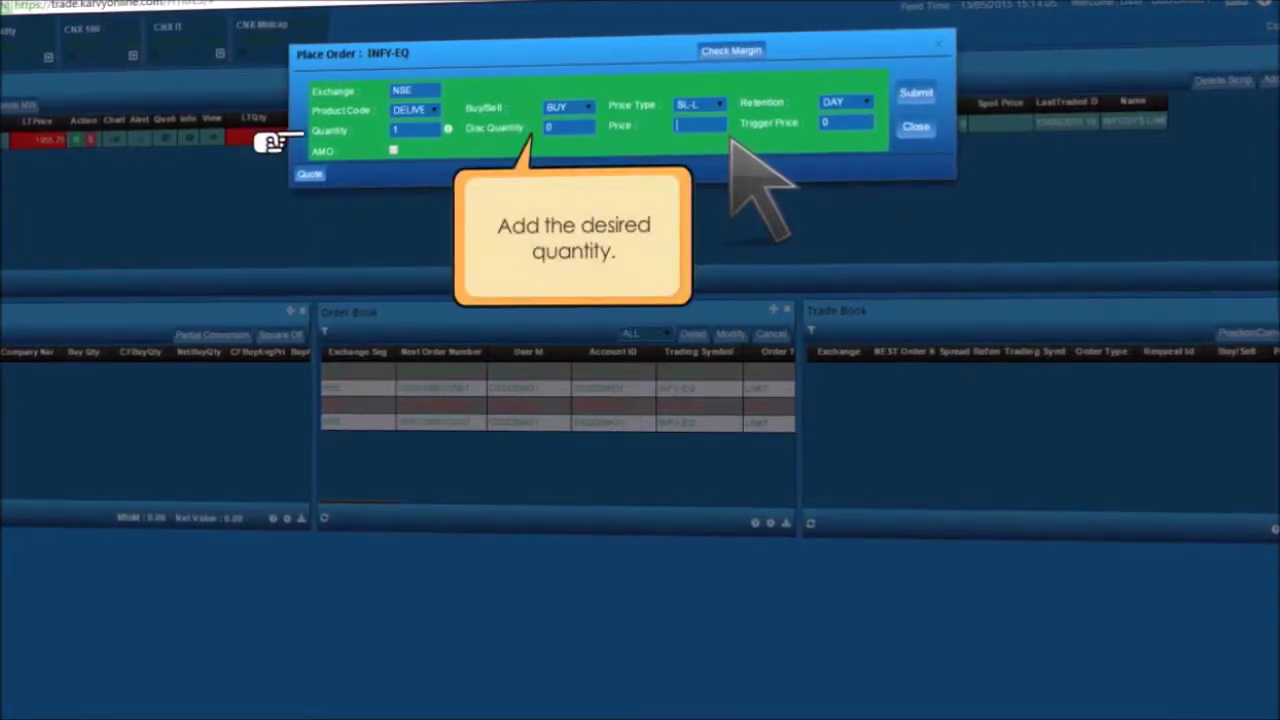
pyautogui.write('1980')
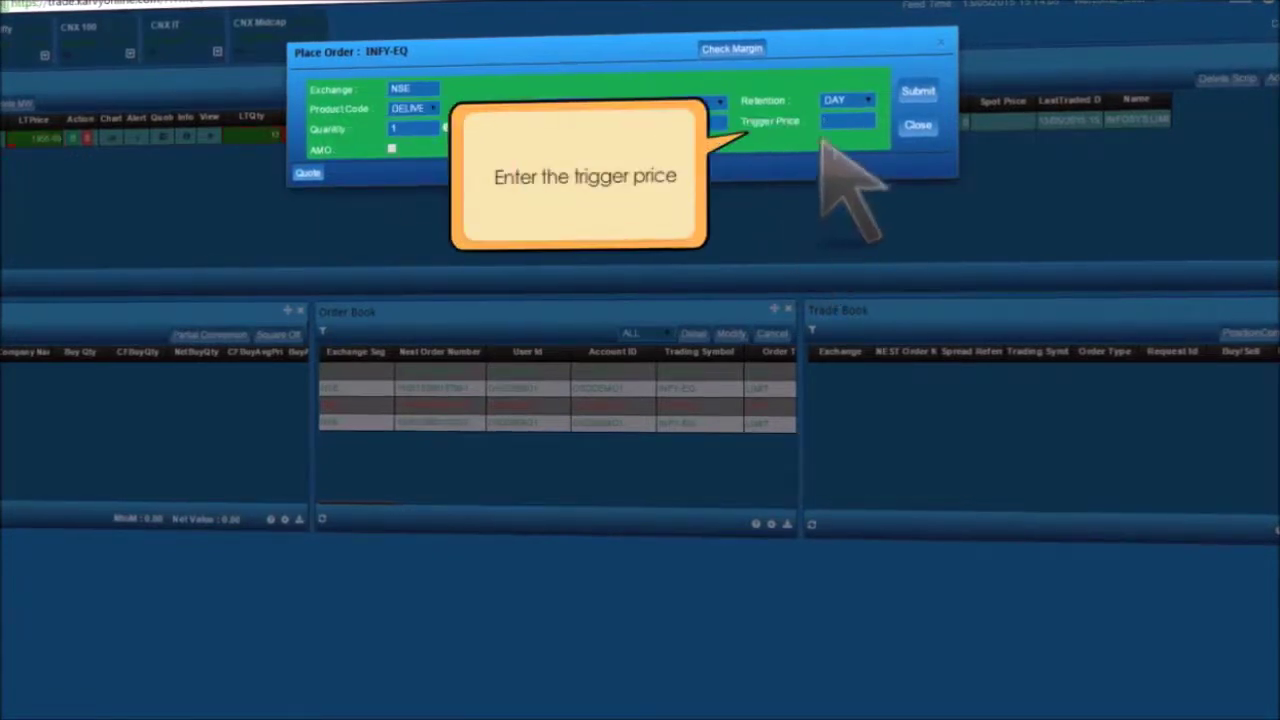
pyautogui.write('1958')
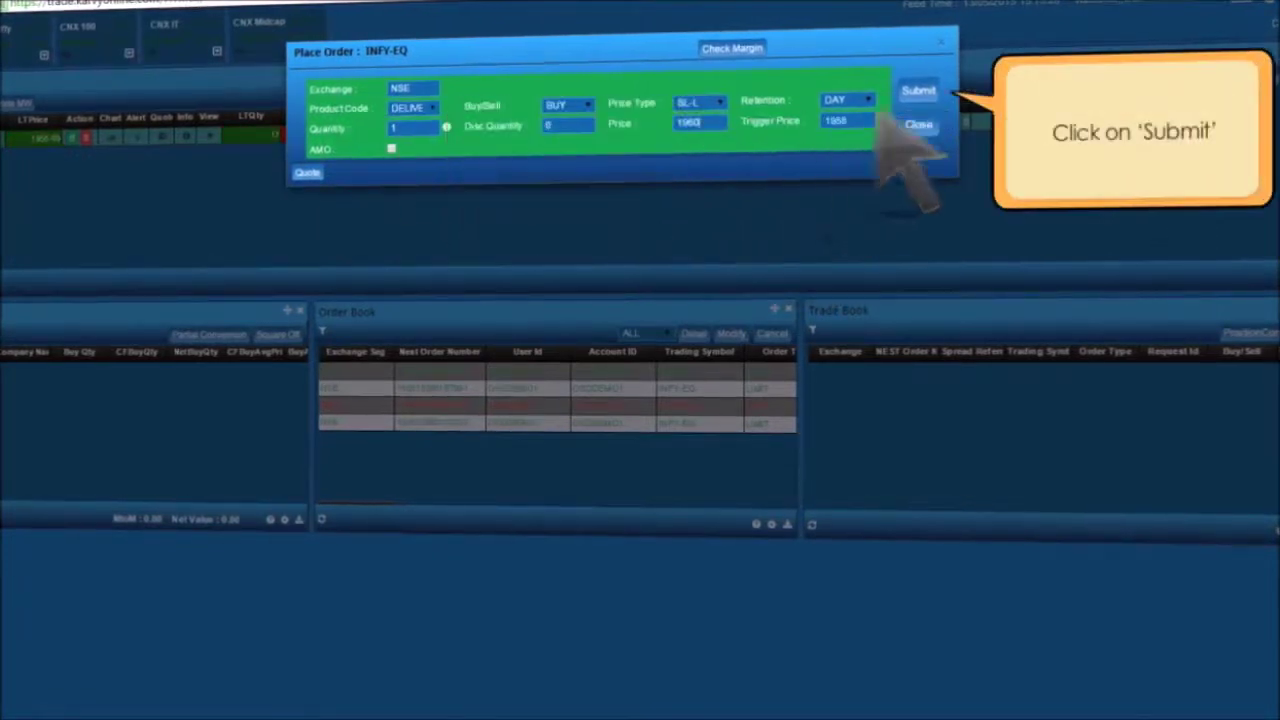
pyautogui.click(915, 92)
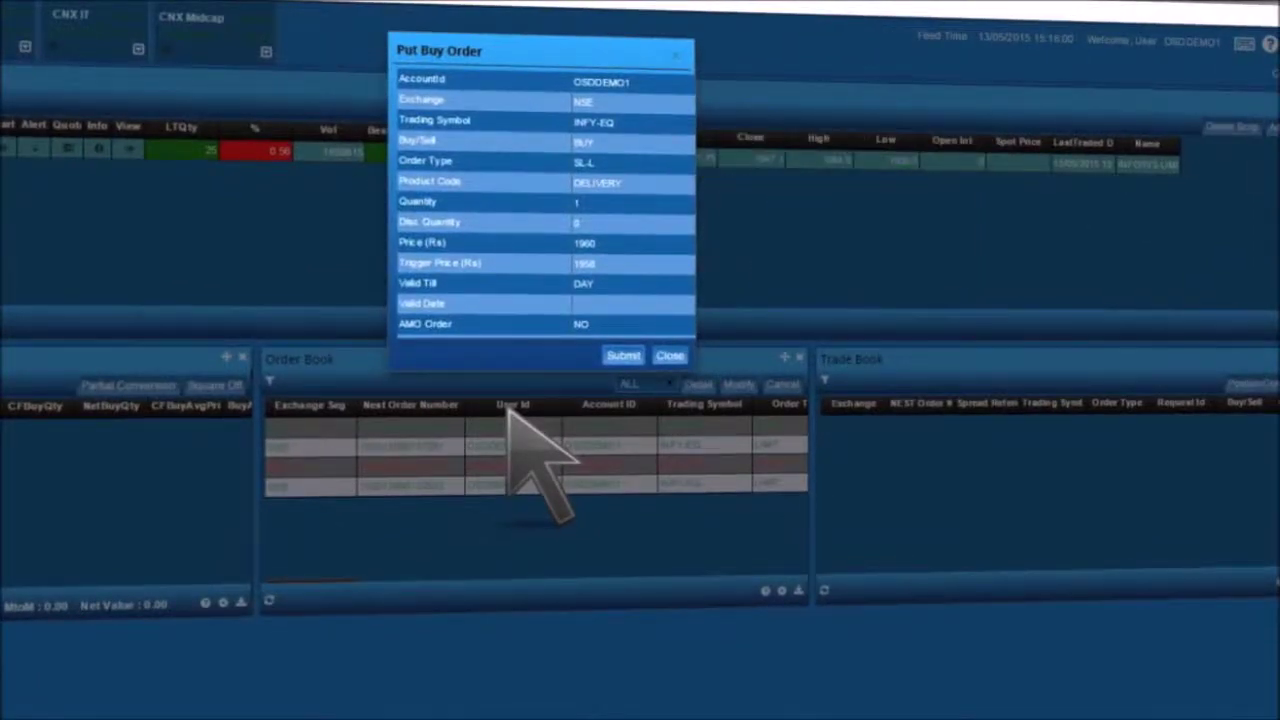
pyautogui.click(622, 355)
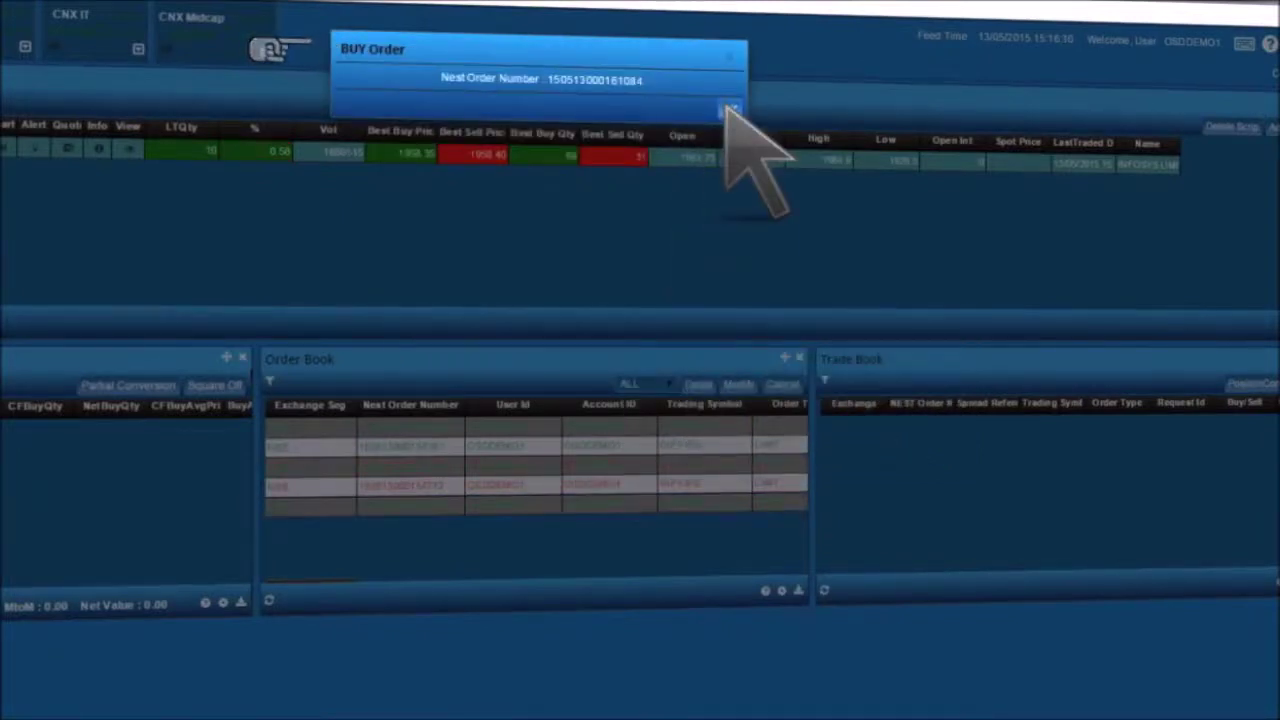
pyautogui.click(724, 104)
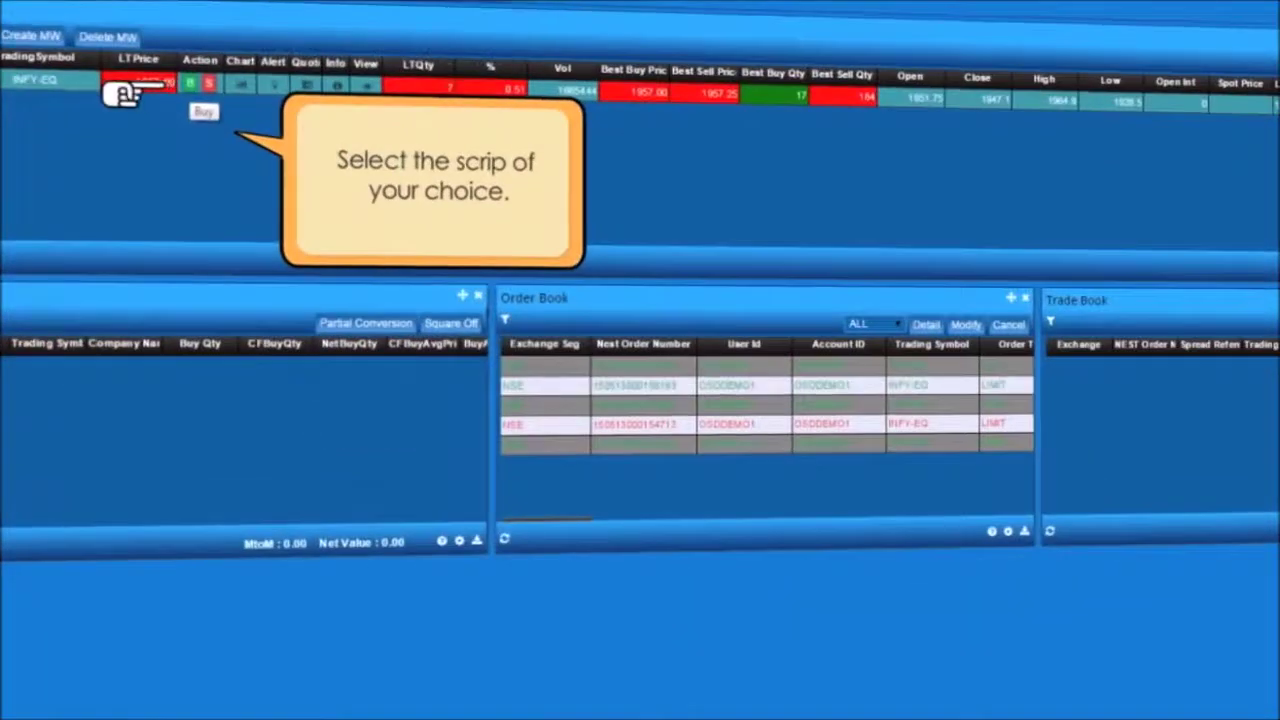
# Buy 1 INFY-EQ share as a DELIVERY SL-M order, trigger 1960, 2% market protection.
pyautogui.click(190, 82)
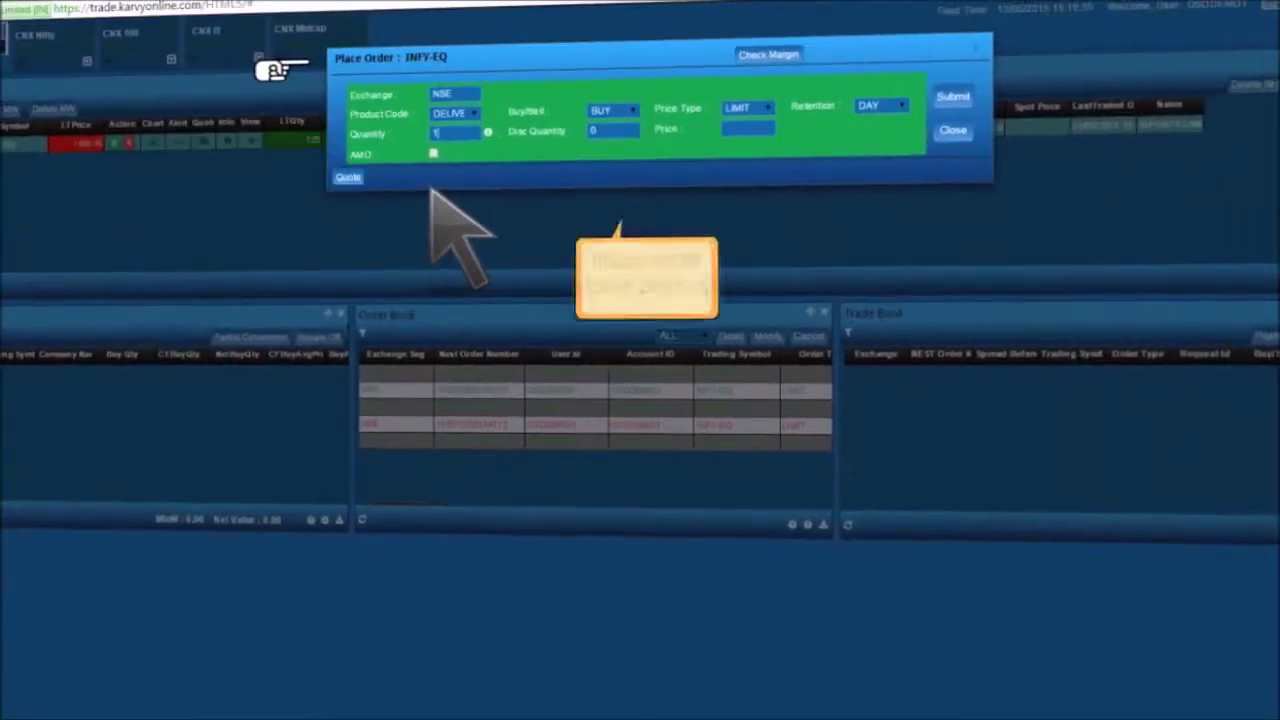
pyautogui.click(466, 113)
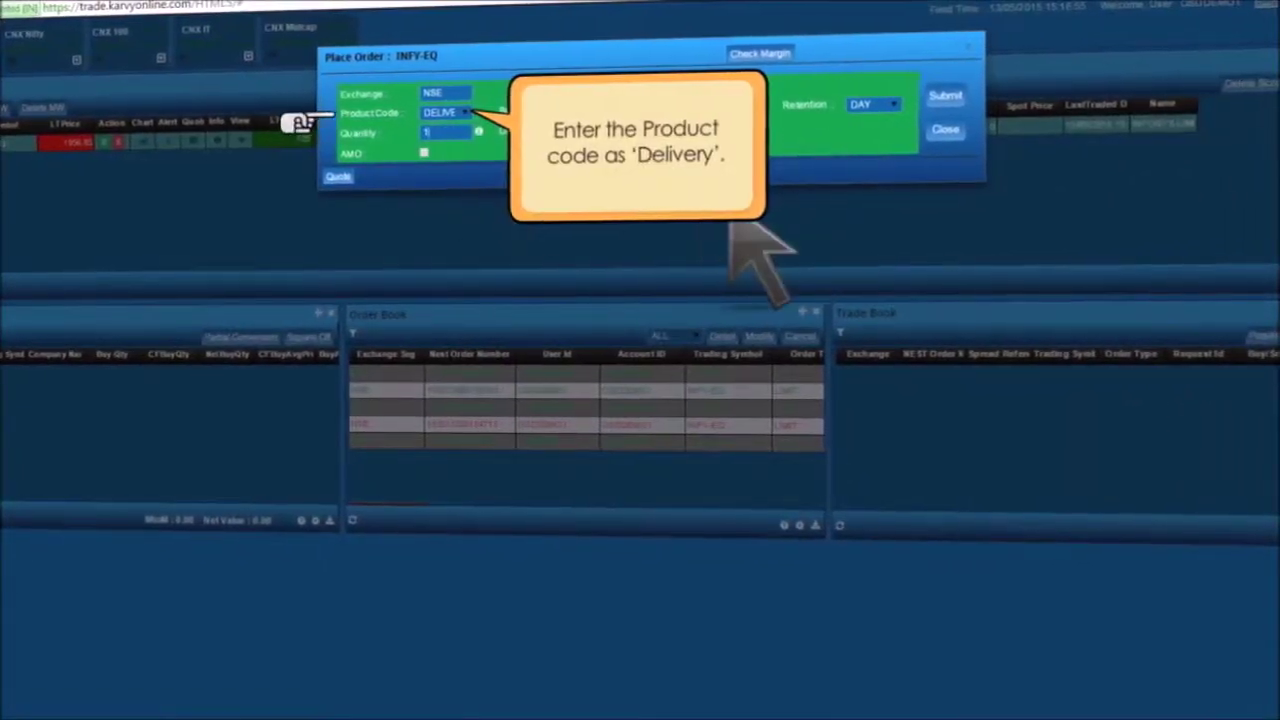
pyautogui.click(712, 106)
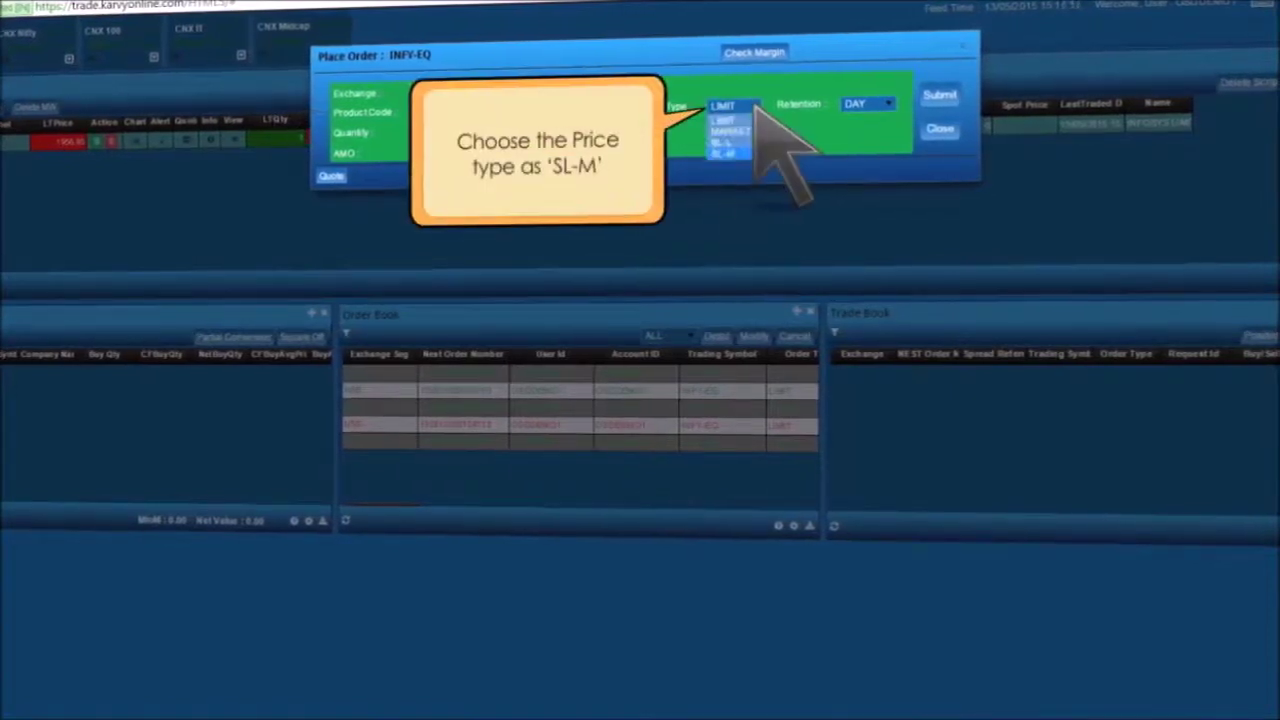
pyautogui.click(750, 160)
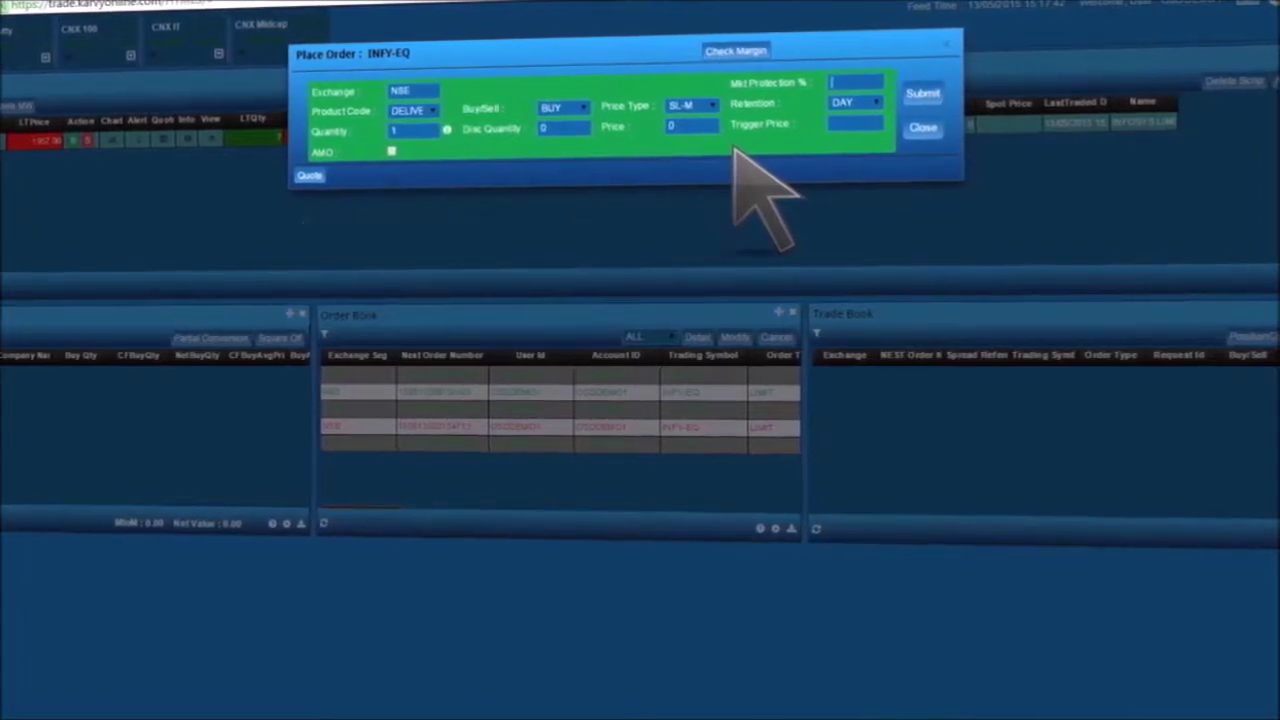
pyautogui.write('2')
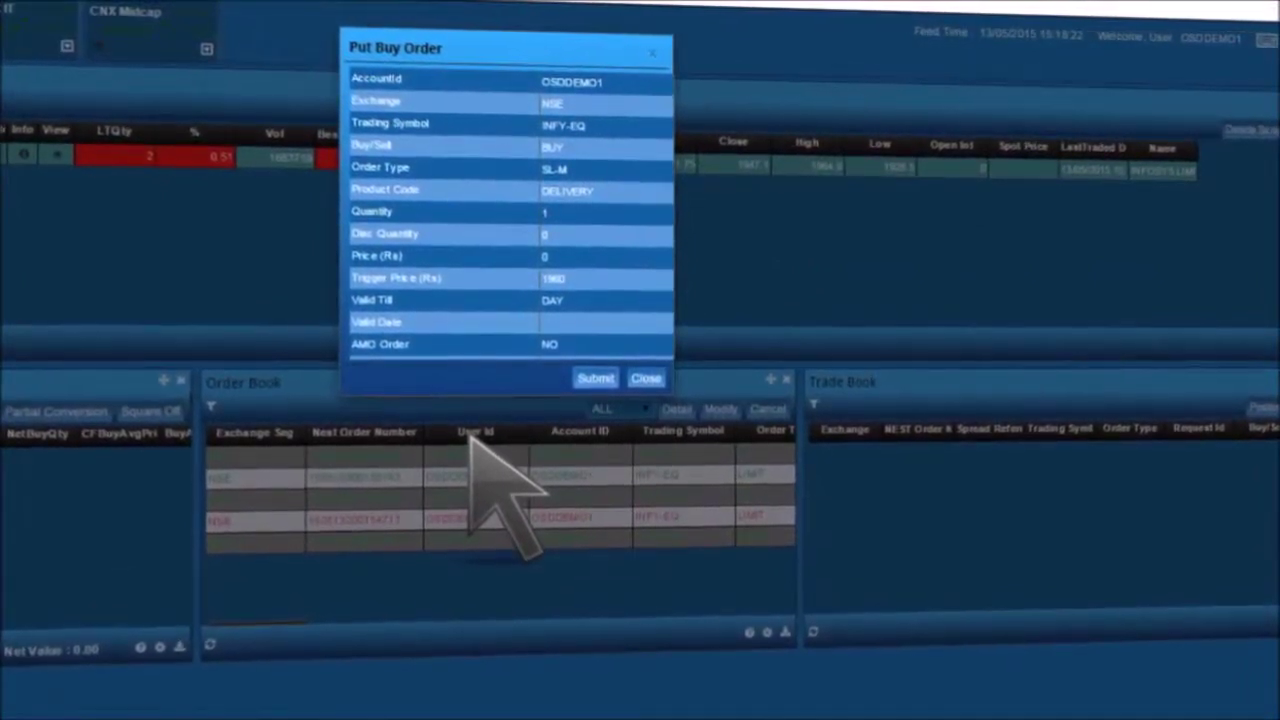
pyautogui.click(595, 378)
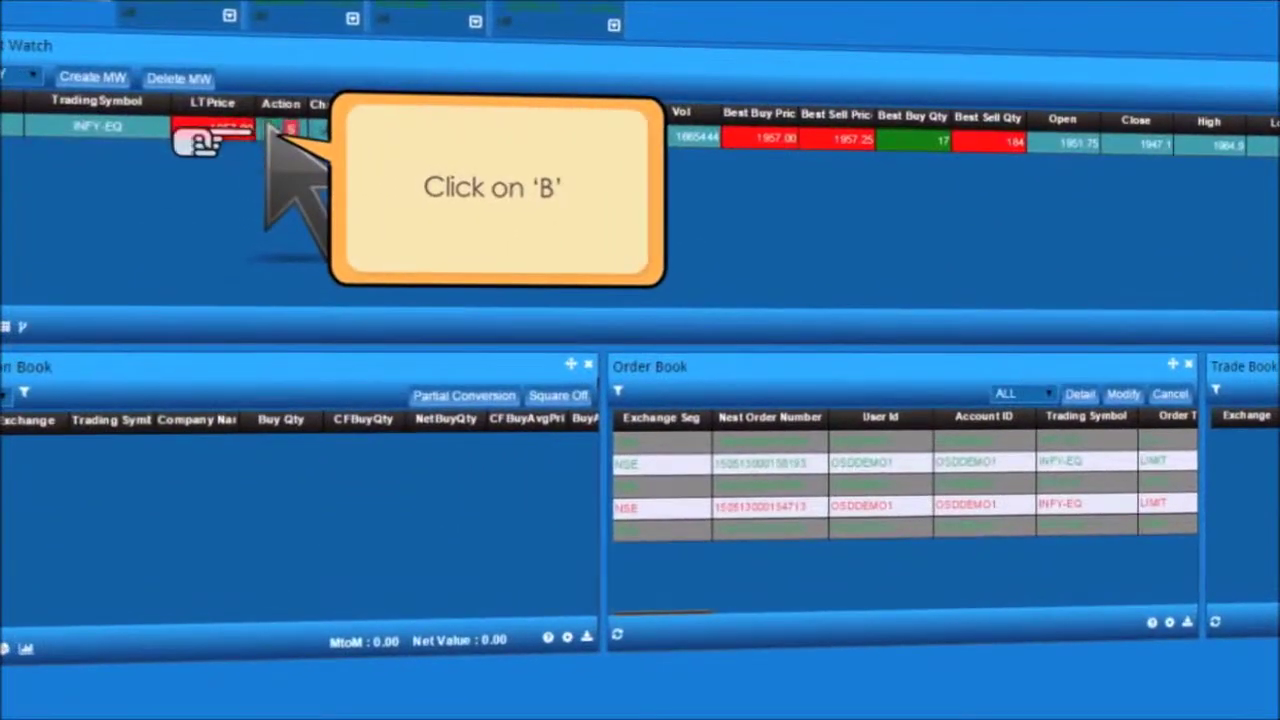
# Buy 1 INFY-EQ share as a CO MARKET order with trigger price 1955.
pyautogui.click(154, 117)
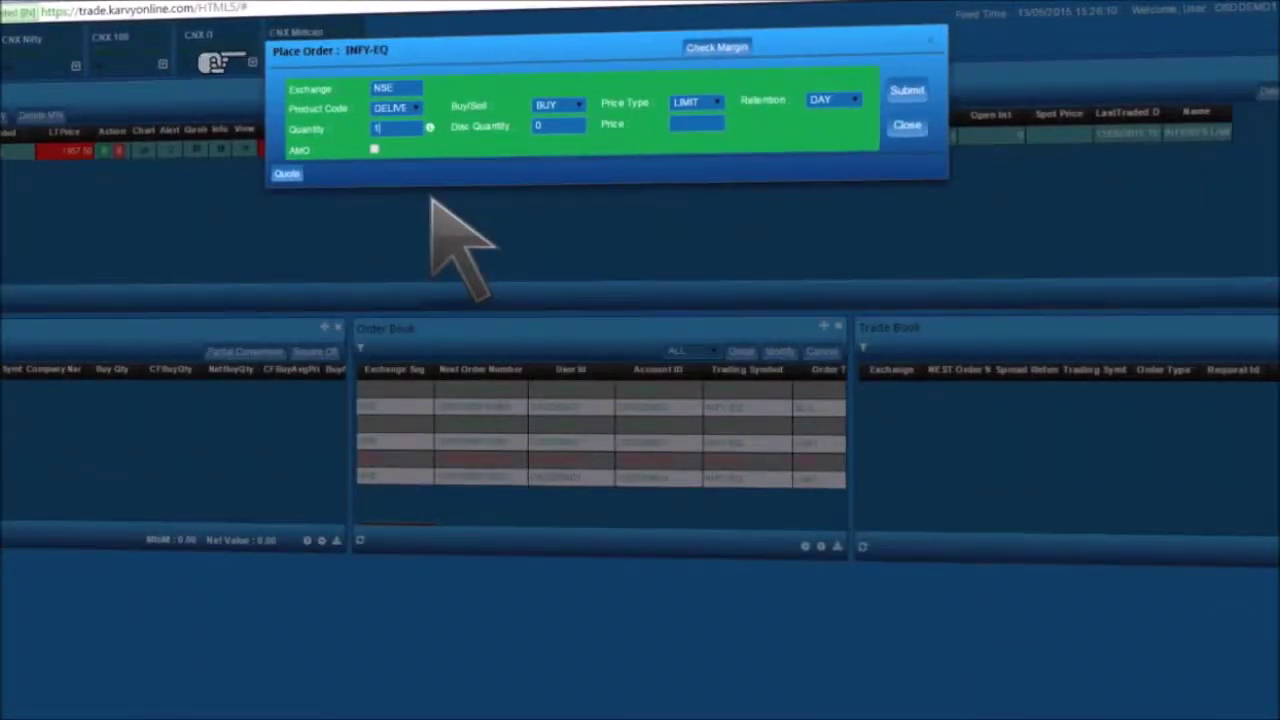
pyautogui.click(400, 110)
pyautogui.click(400, 122)
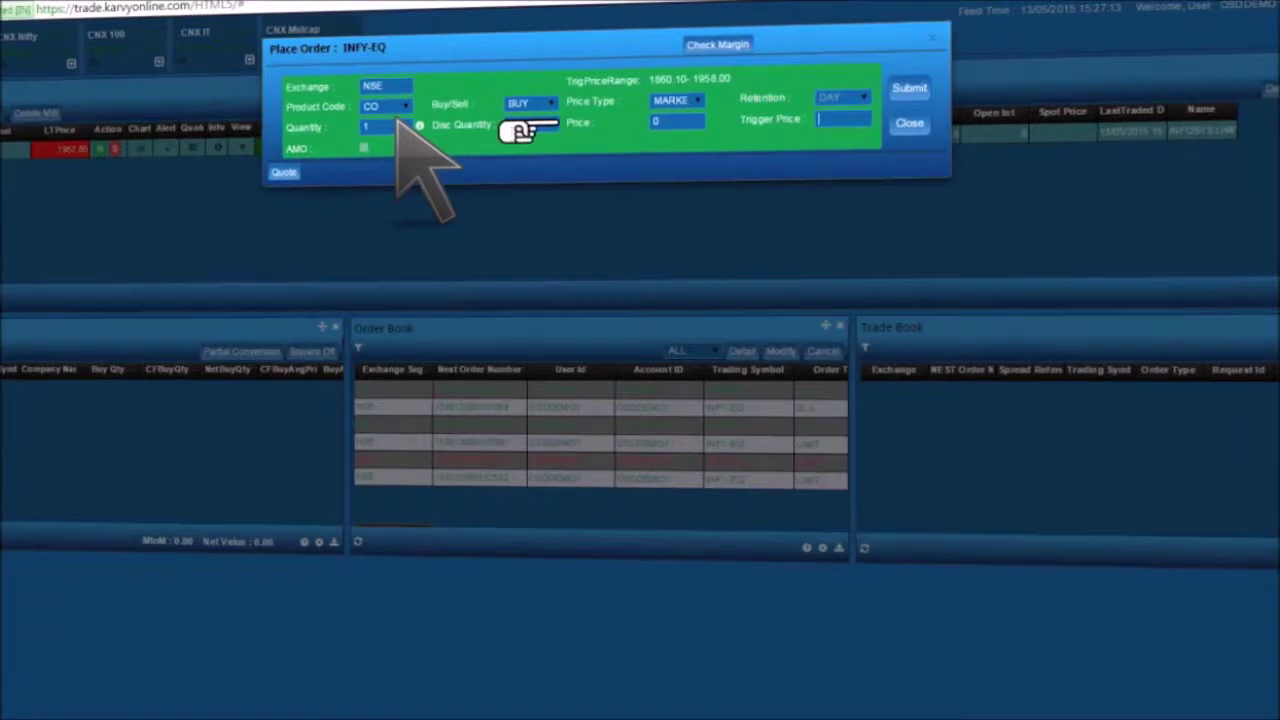
pyautogui.write('1955')
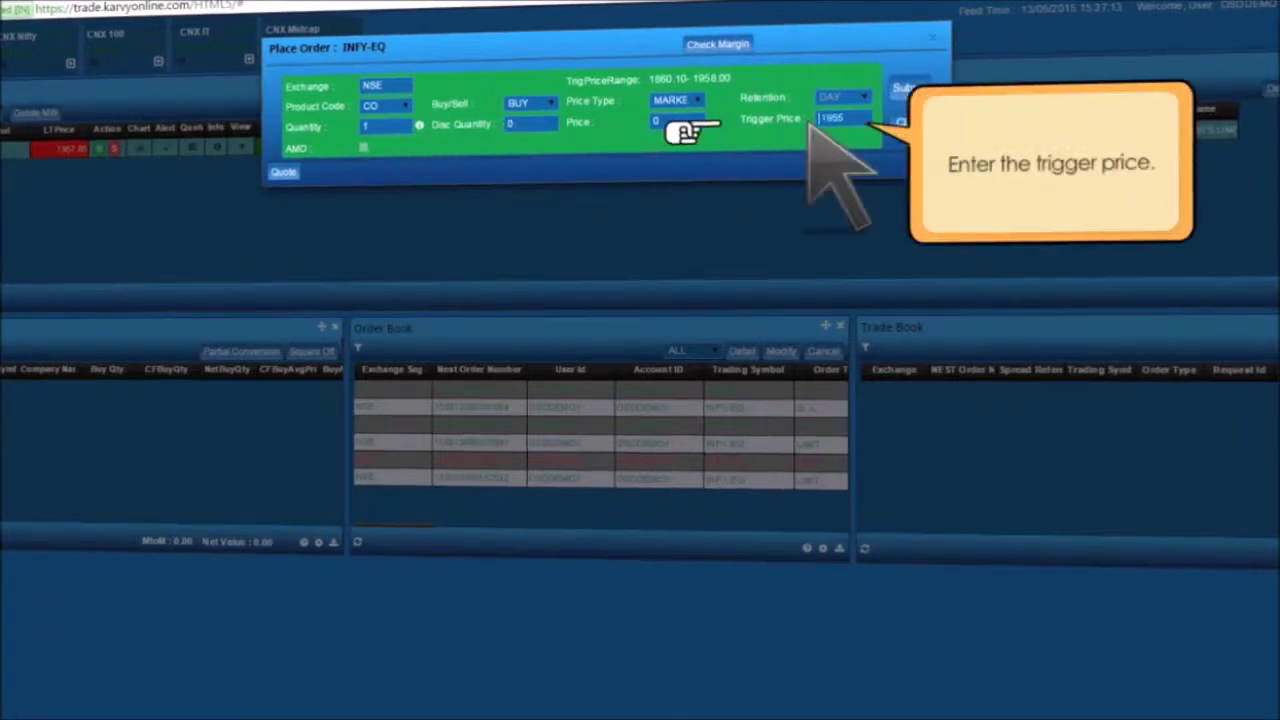
pyautogui.click(912, 88)
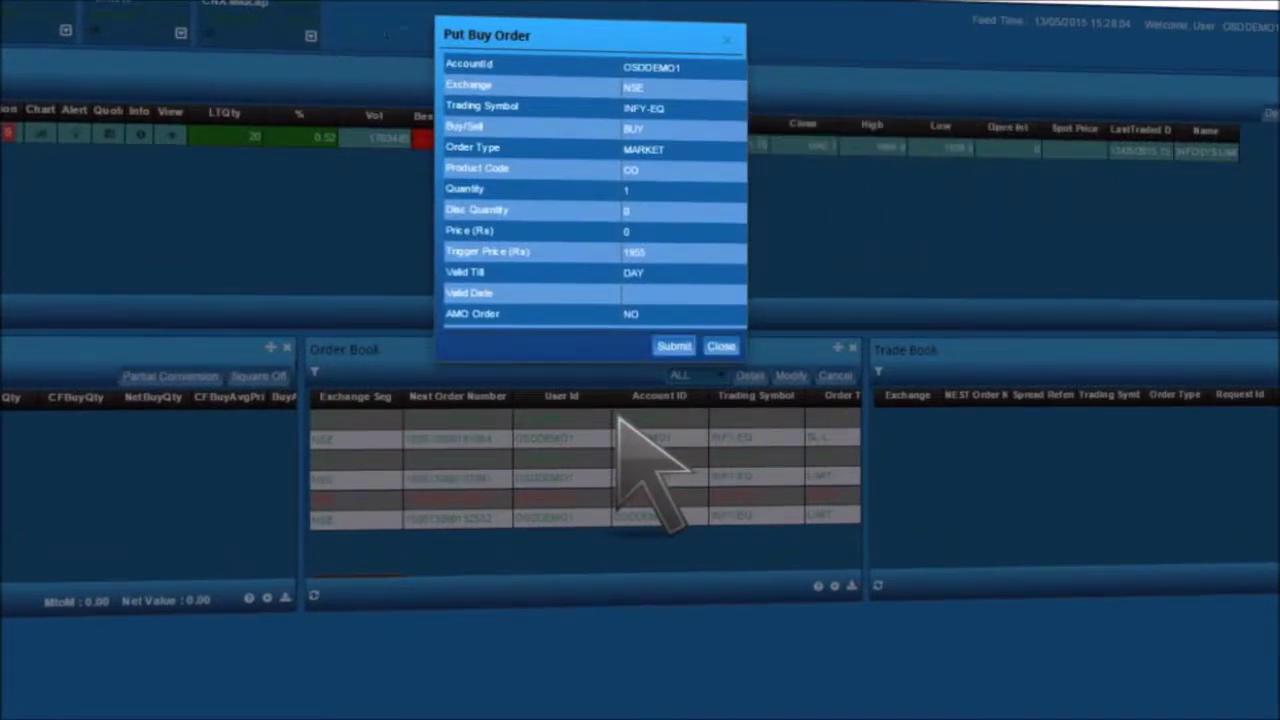
pyautogui.click(674, 346)
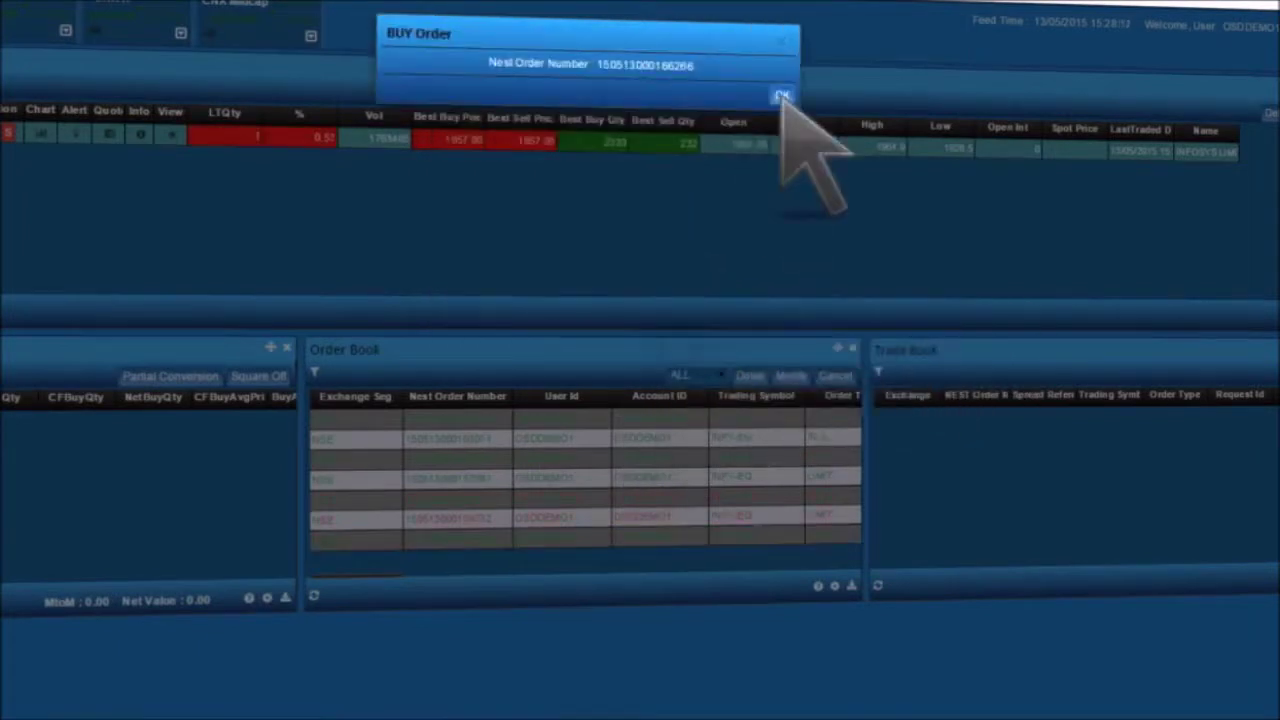